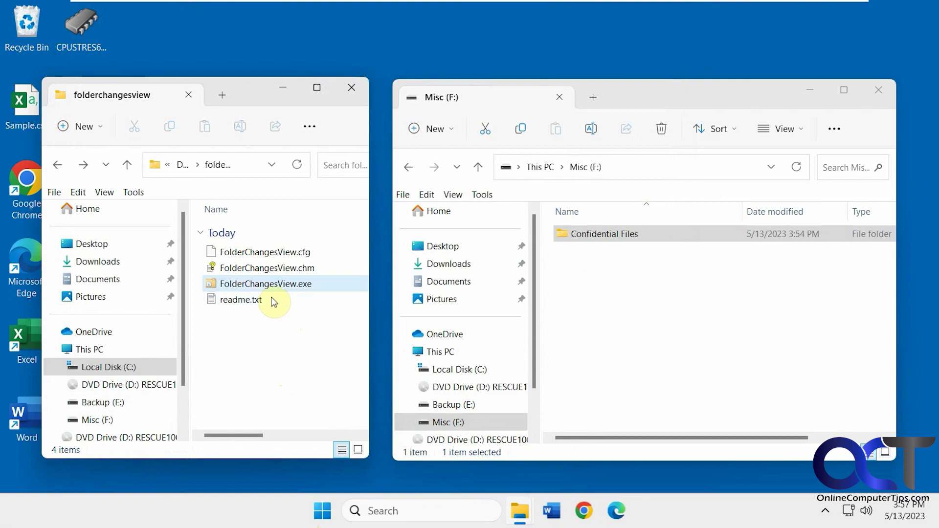
# - Launch FolderChangesView.exe to reach its Choose Folder settings for F:\Confidential Files
pyautogui.doubleClick(268, 284)
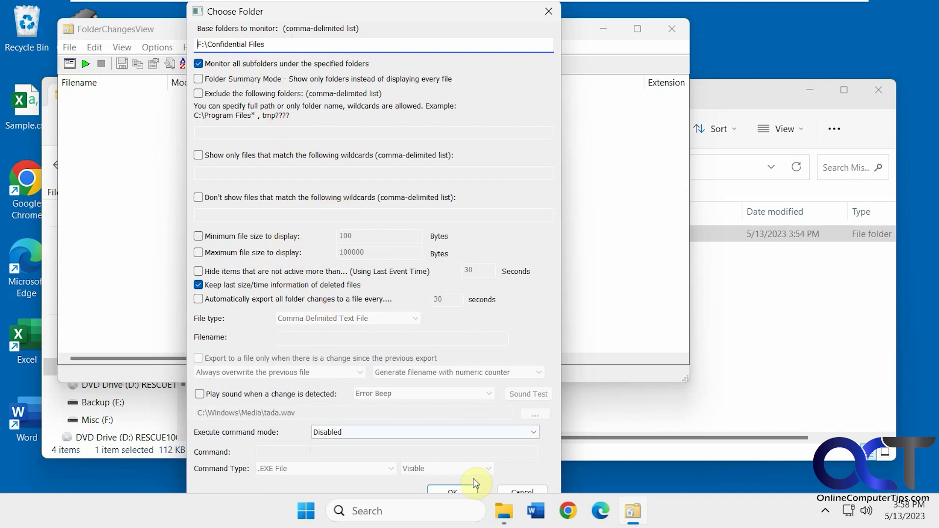
# - Start monitoring F:\Confidential Files, move the window lower and open the Options menu
pyautogui.click(462, 490)
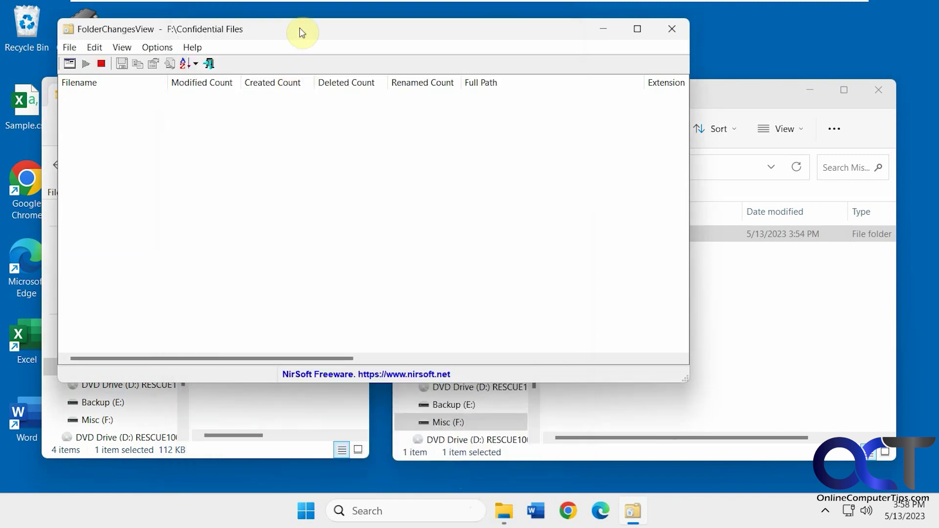
pyautogui.moveTo(302, 32); pyautogui.dragTo(418, 79)
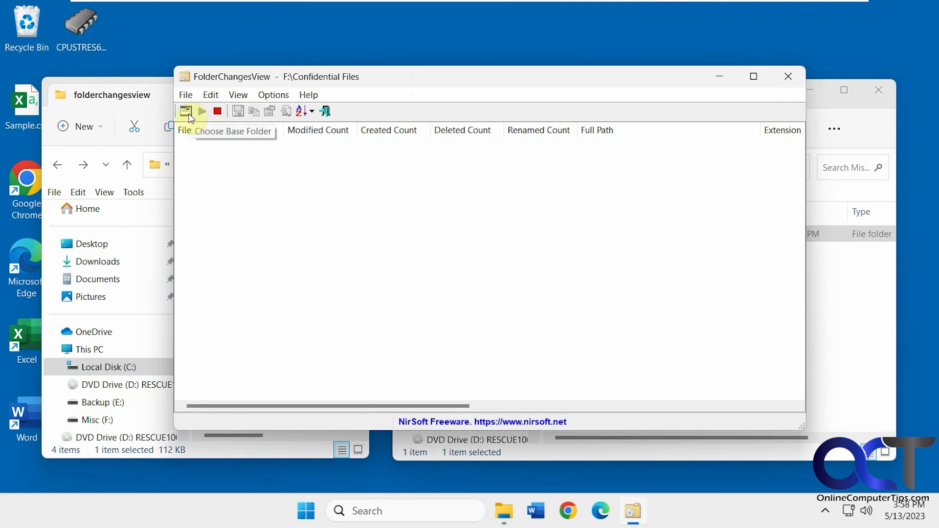
pyautogui.click(282, 96)
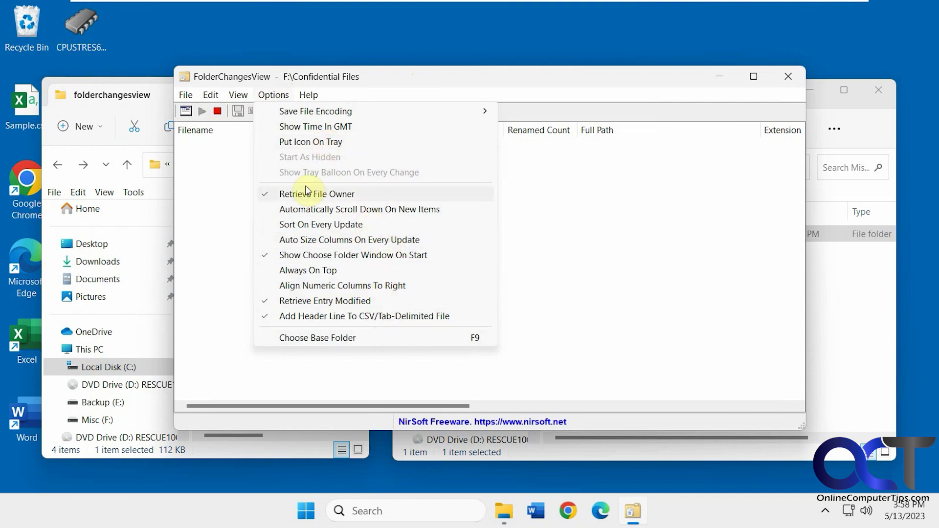
# - Look through the View > Choose Columns list and cancel it unchanged
pyautogui.moveTo(243, 99)
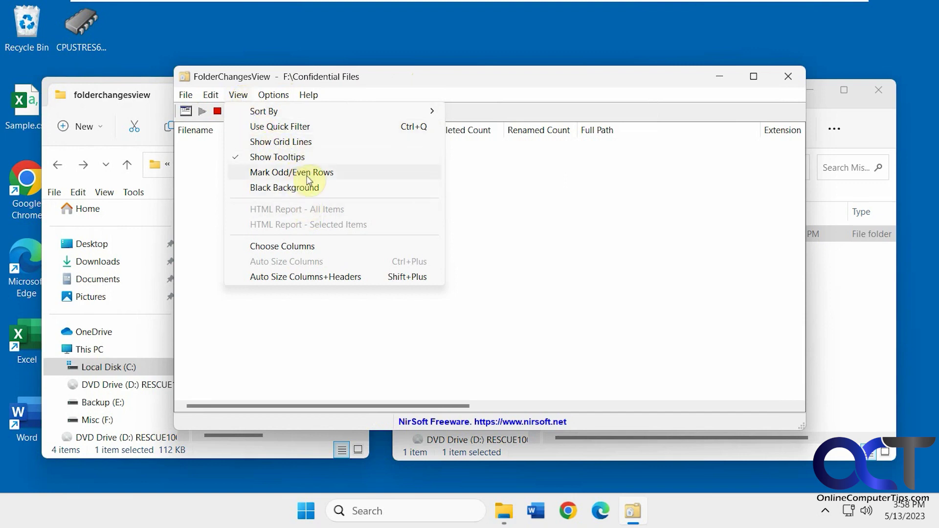
pyautogui.click(299, 246)
pyautogui.scroll(-1, 462, 264)
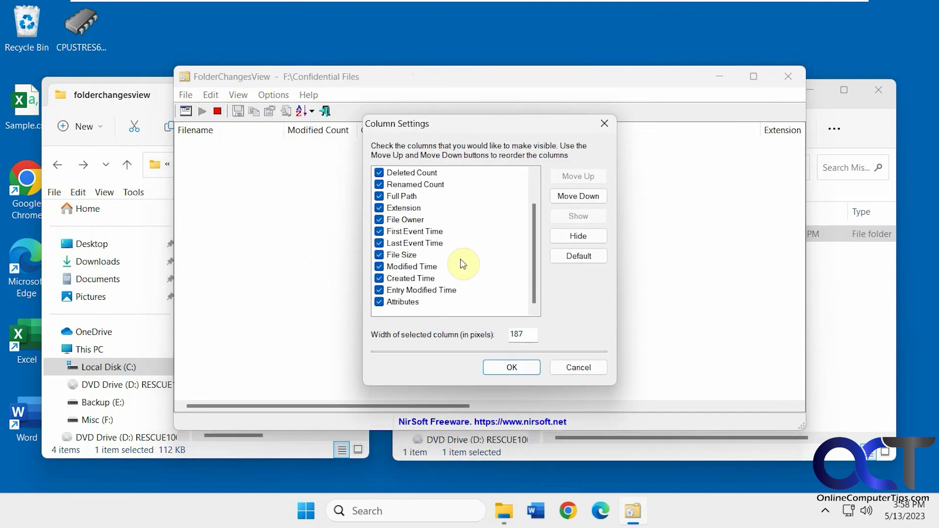
pyautogui.scroll(1, 462, 269)
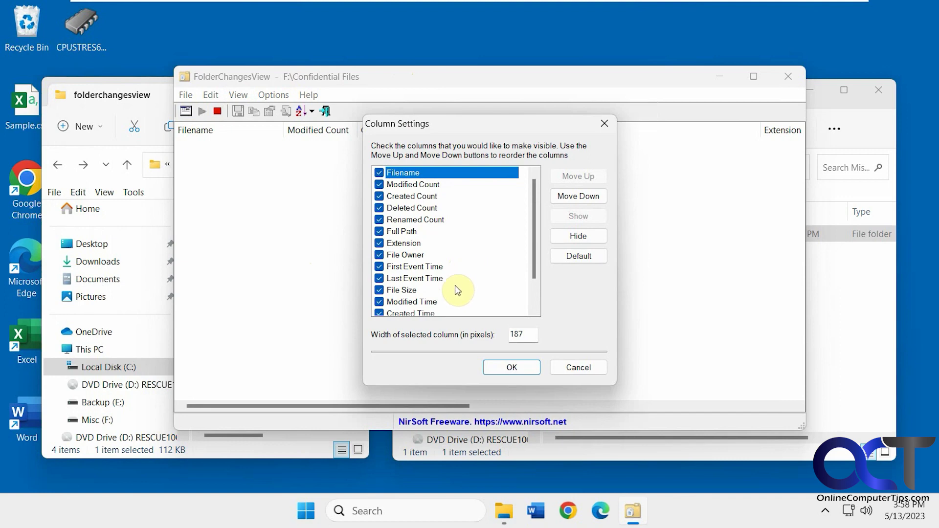
pyautogui.click(562, 367)
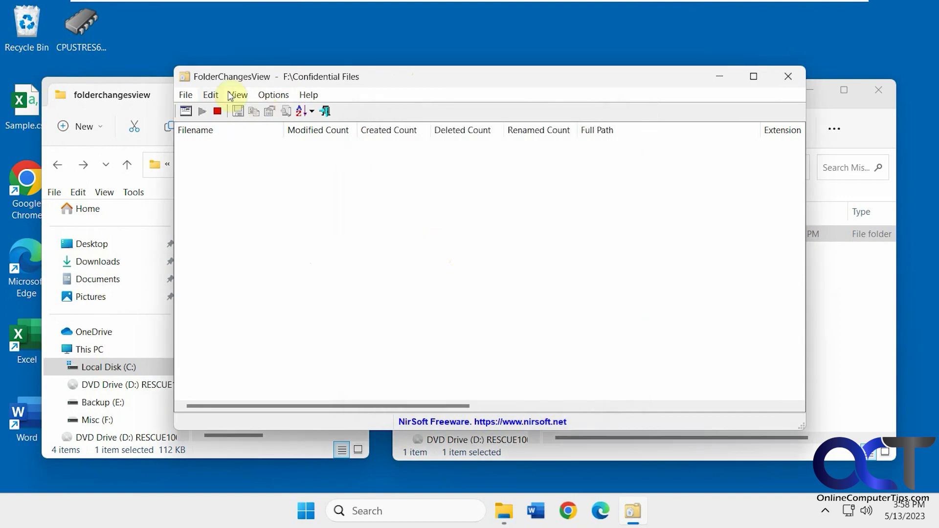
# - Browse the Edit and File menus, then dismiss them
pyautogui.click(212, 95)
pyautogui.moveTo(190, 99)
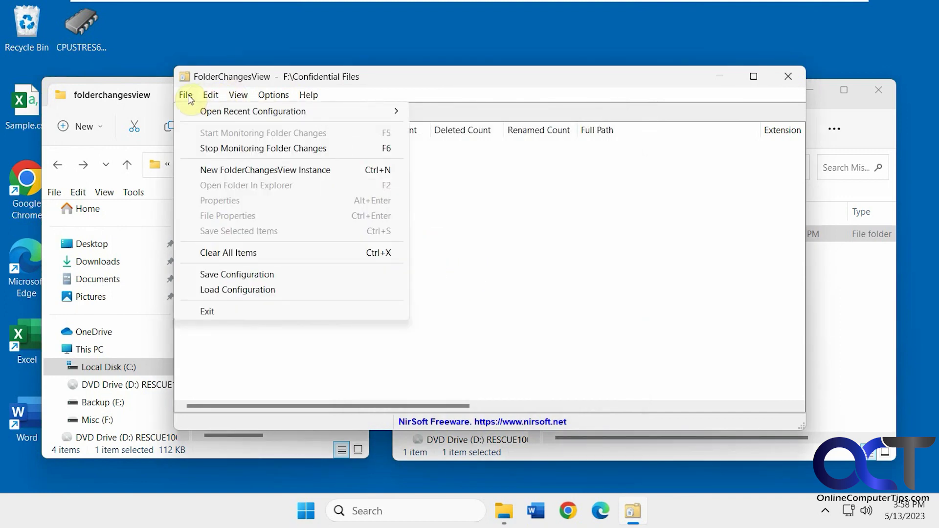
pyautogui.click(487, 226)
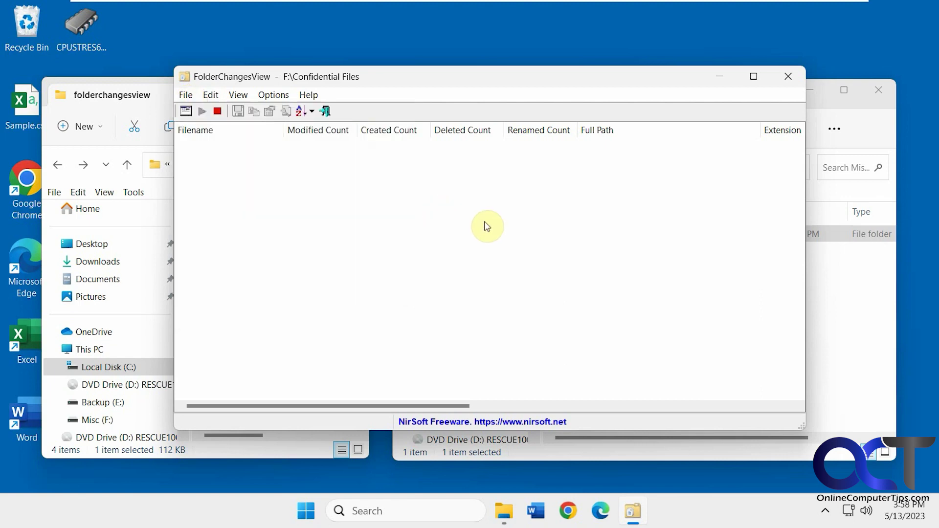
# - Append the line 251 to Codes.txt in Confidential Files, save it and close Notepad
pyautogui.click(840, 377)
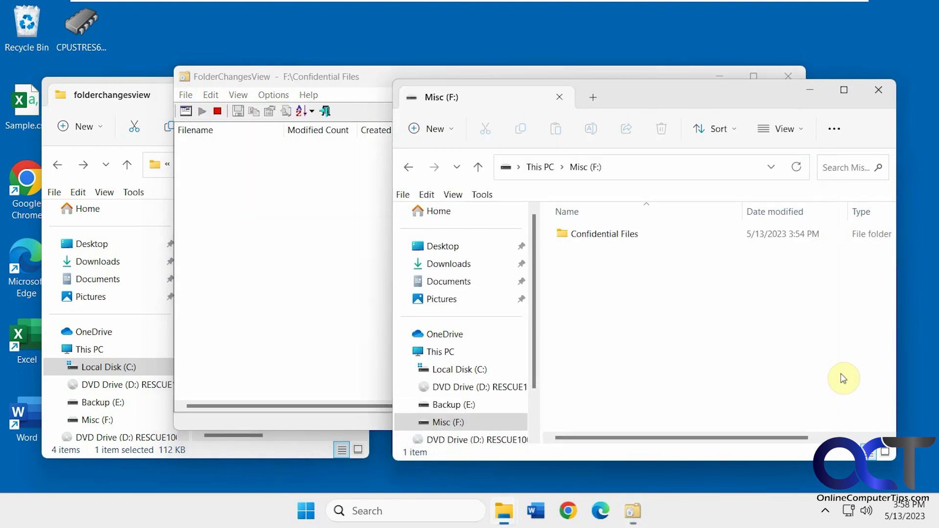
pyautogui.doubleClick(609, 239)
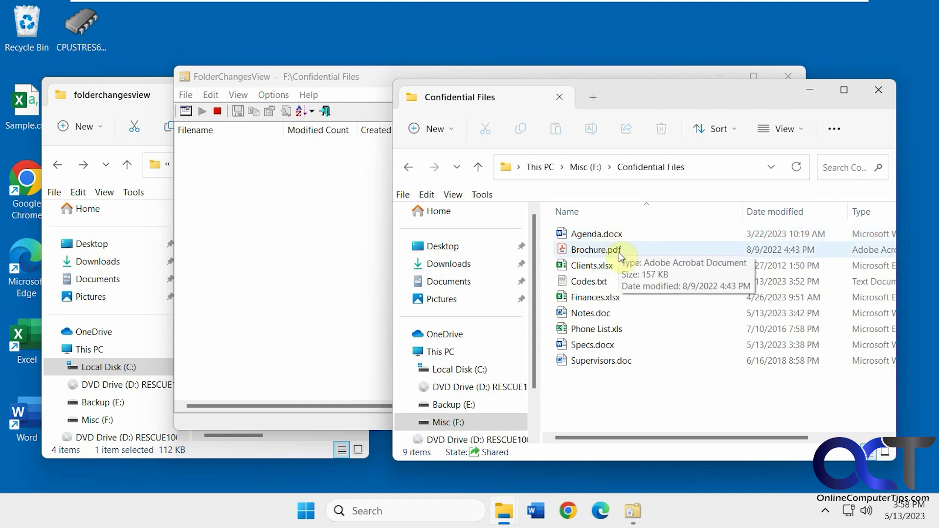
pyautogui.click(618, 253)
pyautogui.doubleClick(604, 285)
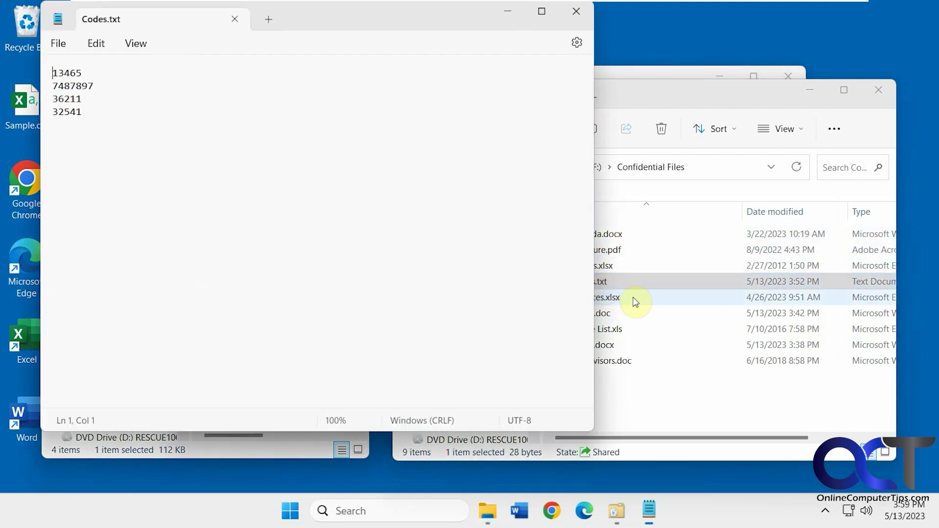
pyautogui.click(104, 111)
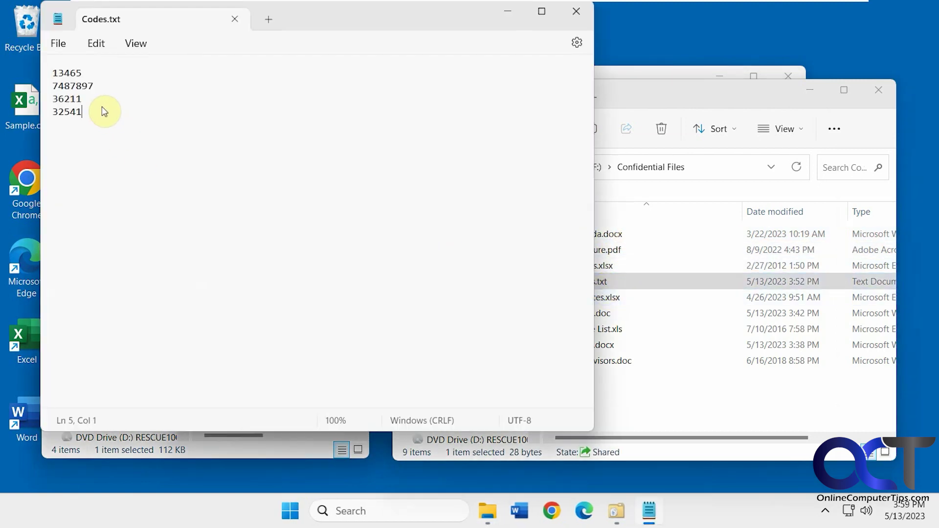
pyautogui.write('25147')
pyautogui.hotkey('ctrl', 's')
pyautogui.click(576, 12)
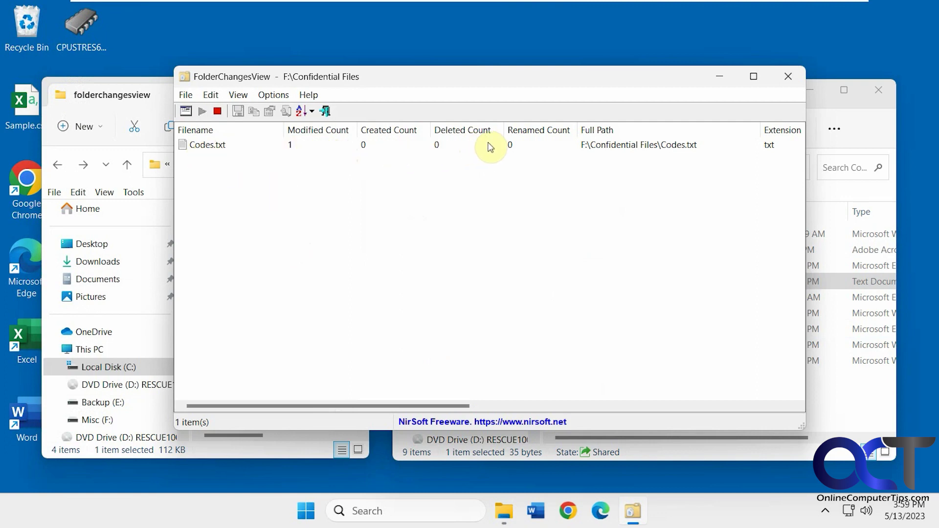
# - Create a new text document named test.txt in Confidential Files
pyautogui.click(834, 398)
pyautogui.rightClick(667, 391)
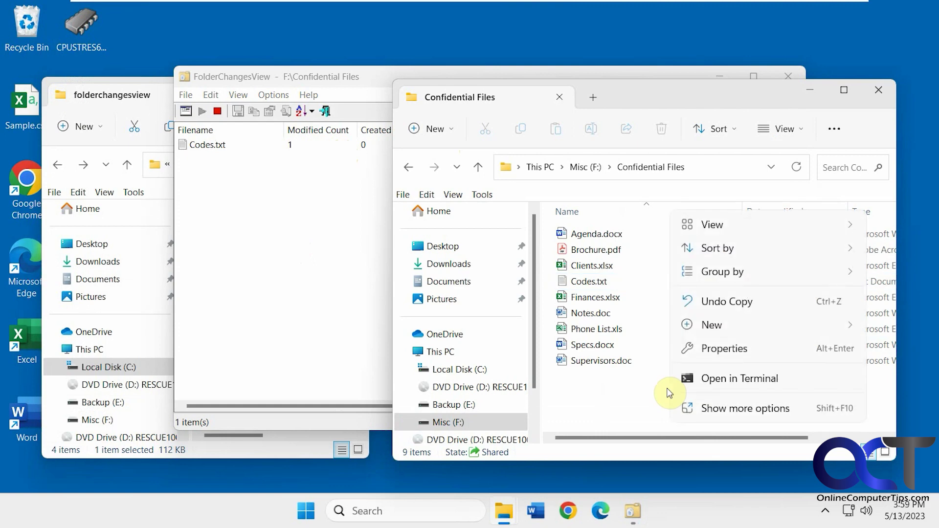
pyautogui.moveTo(712, 325)
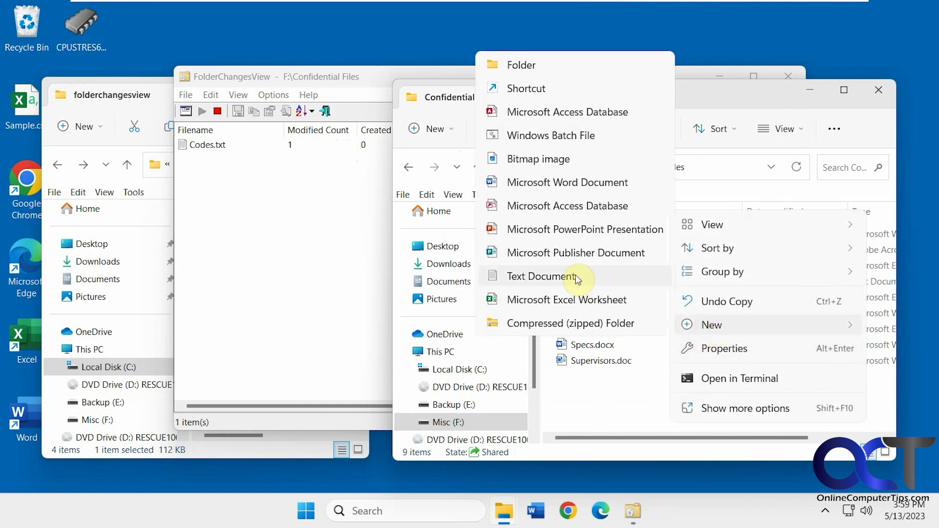
pyautogui.click(577, 276)
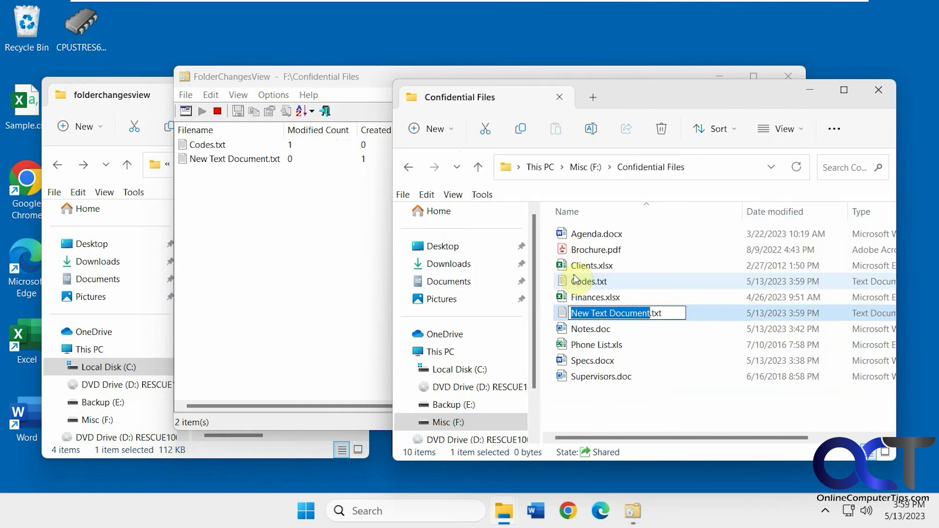
pyautogui.write('test')
pyautogui.press('Return')
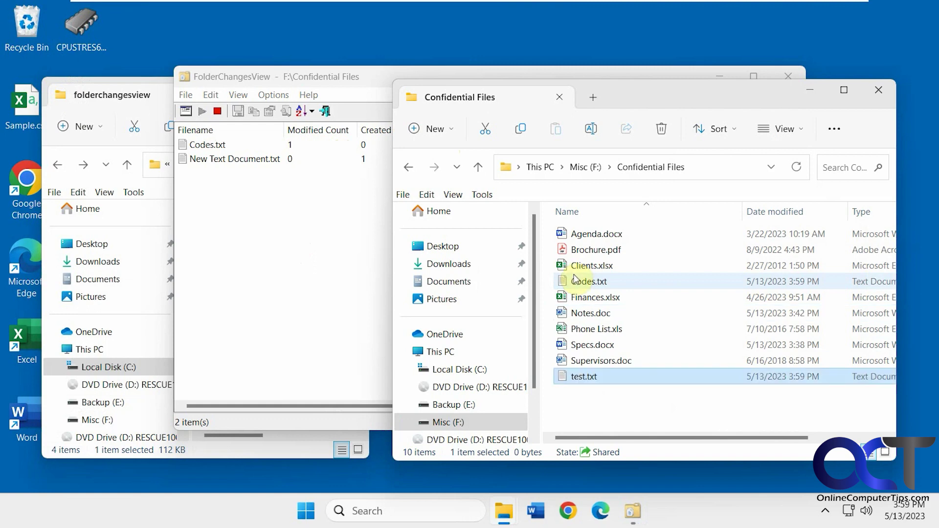
# - Scroll FolderChangesView's log to confirm test.txt was recorded, then minimize it
pyautogui.click(317, 273)
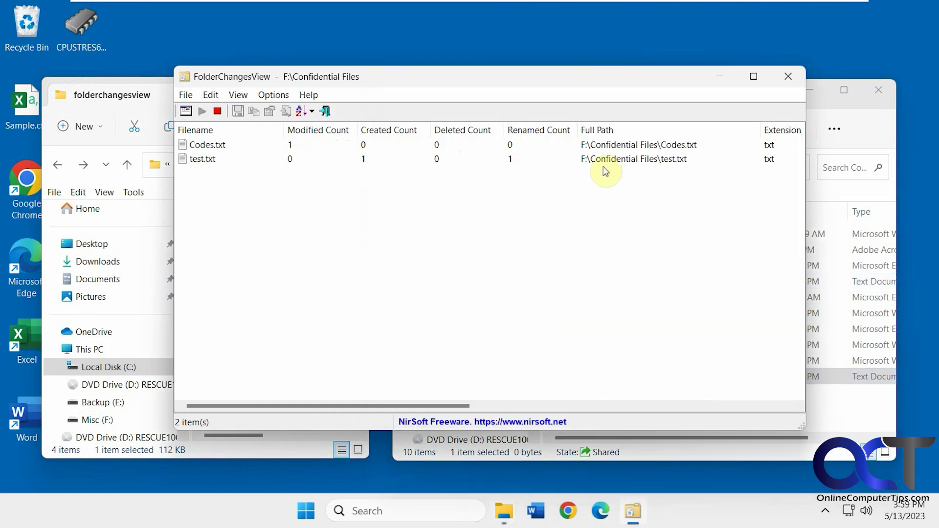
pyautogui.moveTo(466, 406); pyautogui.dragTo(618, 402)
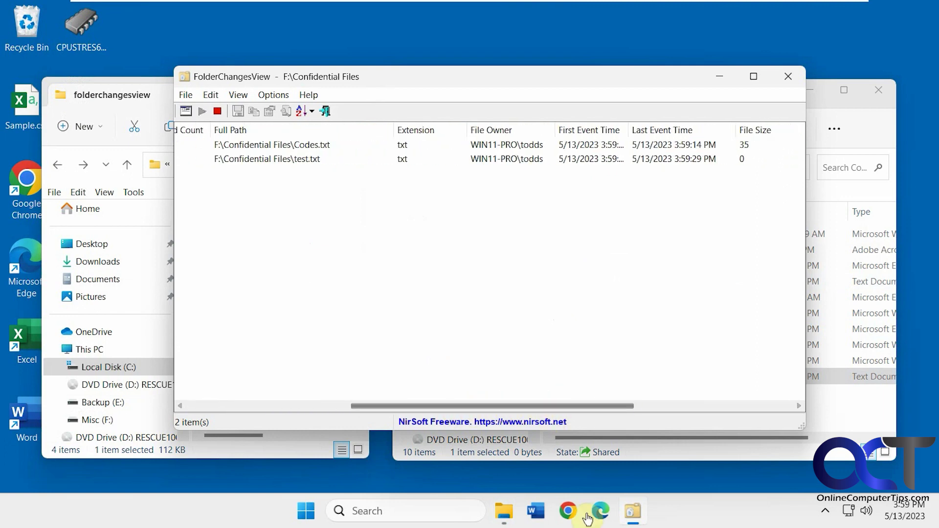
pyautogui.click(308, 514)
pyautogui.click(308, 512)
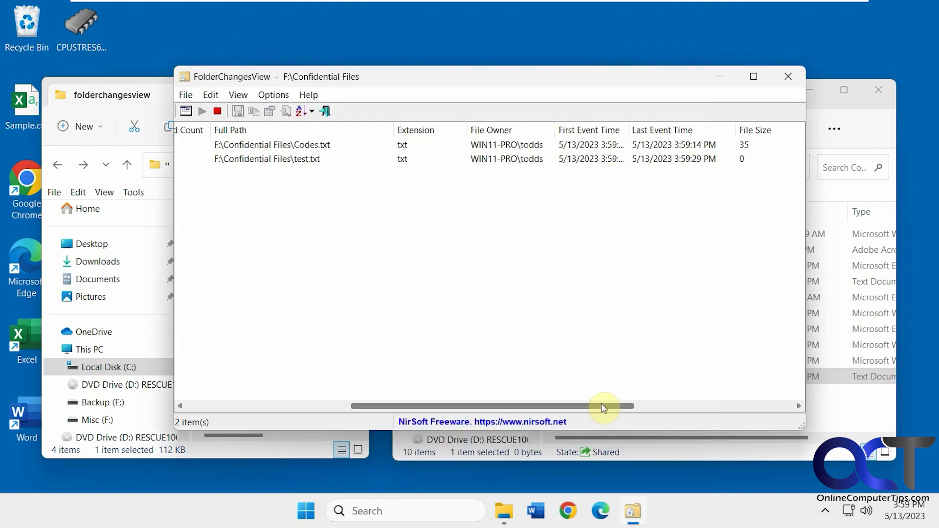
pyautogui.moveTo(603, 405); pyautogui.dragTo(760, 409)
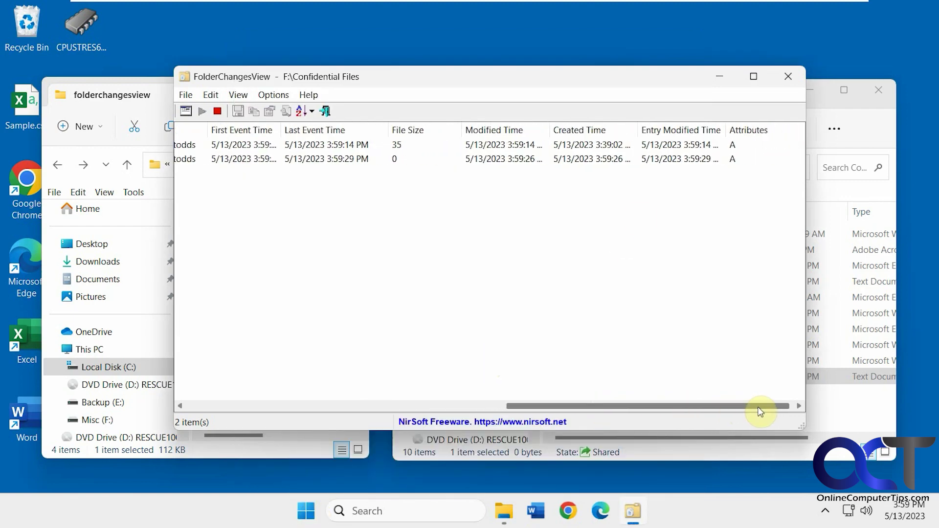
pyautogui.click(718, 77)
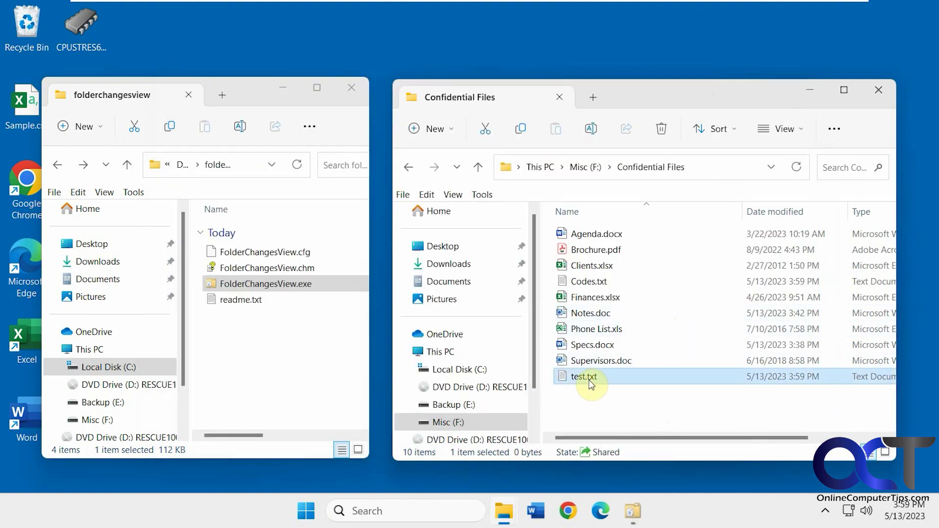
# - Delete test.txt and review the updated log in FolderChangesView
pyautogui.press('Delete')
pyautogui.click(635, 511)
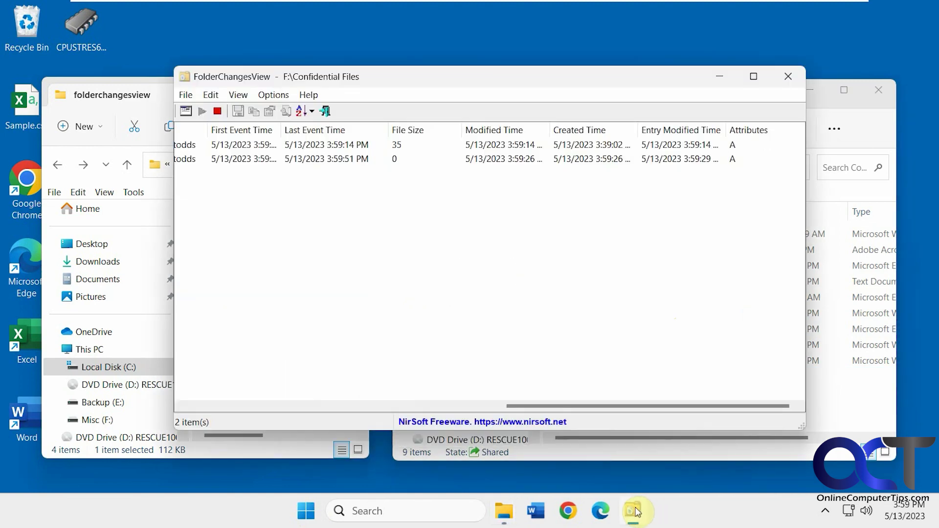
pyautogui.moveTo(557, 406); pyautogui.dragTo(214, 394)
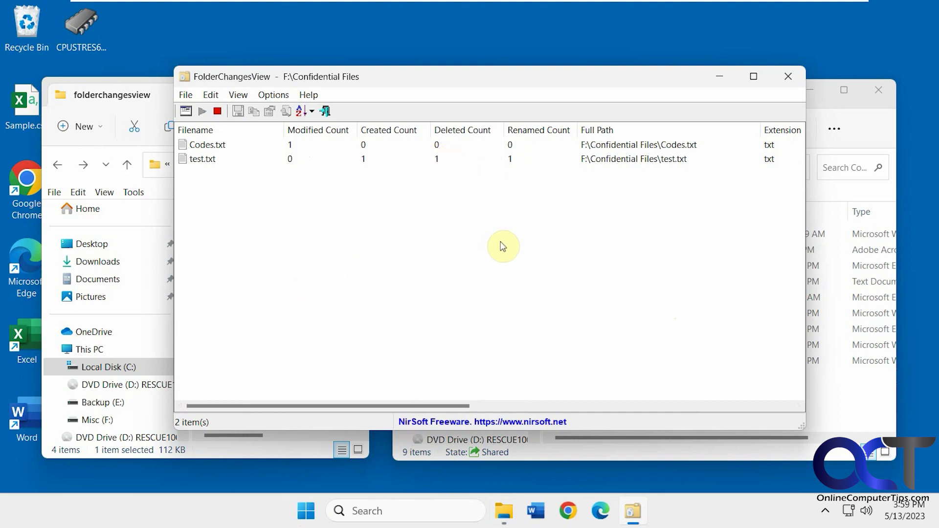
# - Add a new line 26311 below 25147 in Codes.txt, save and close Notepad
pyautogui.click(849, 398)
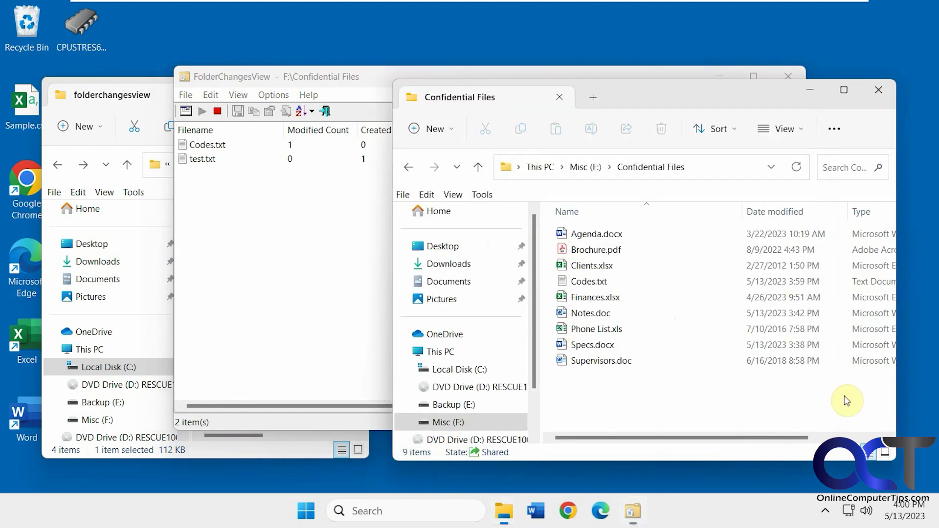
pyautogui.doubleClick(617, 282)
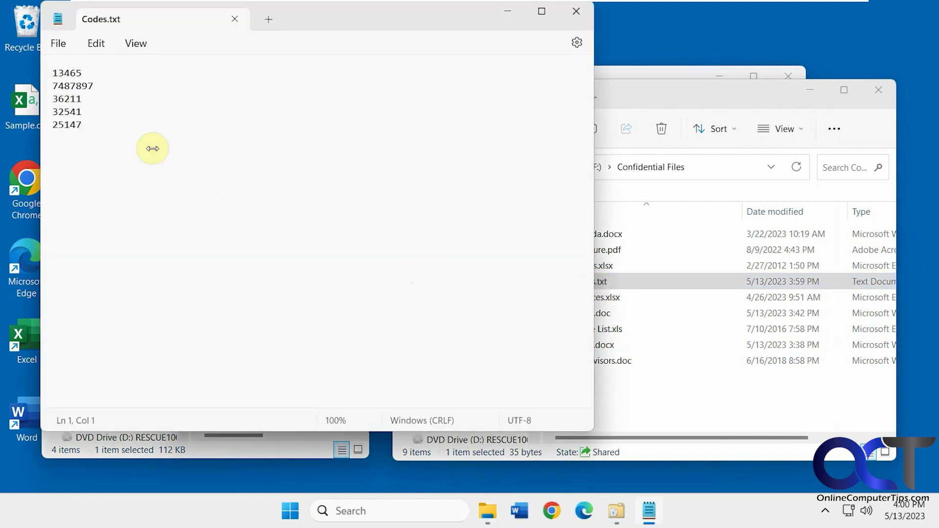
pyautogui.press('Return')
pyautogui.write('26311')
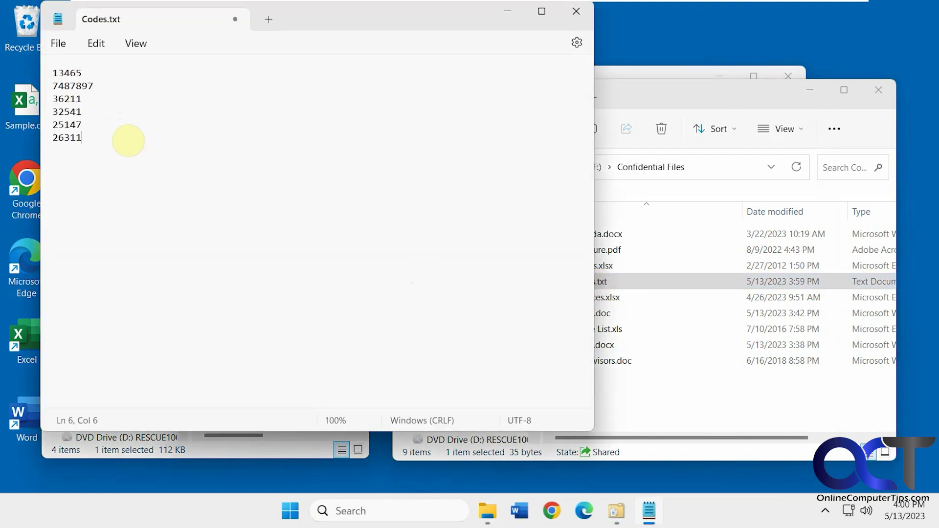
pyautogui.hotkey('ctrl', 's')
pyautogui.click(578, 15)
# - Scroll FolderChangesView to check Codes.txt's updated modification count
pyautogui.click(323, 220)
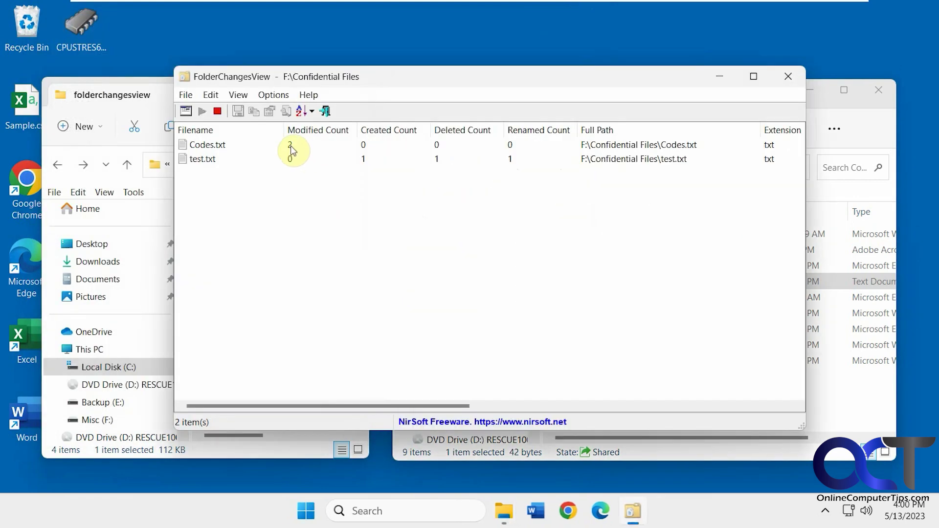
pyautogui.moveTo(457, 405); pyautogui.dragTo(413, 442)
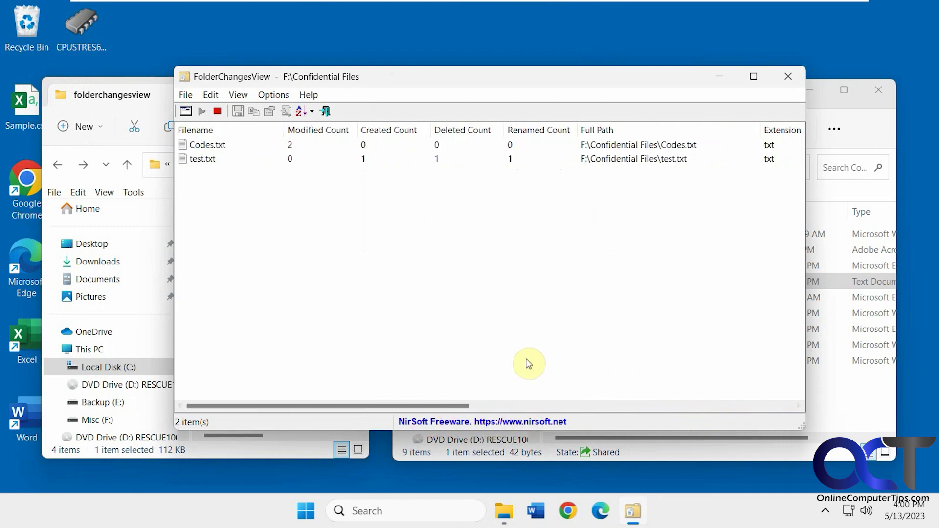
pyautogui.click(306, 511)
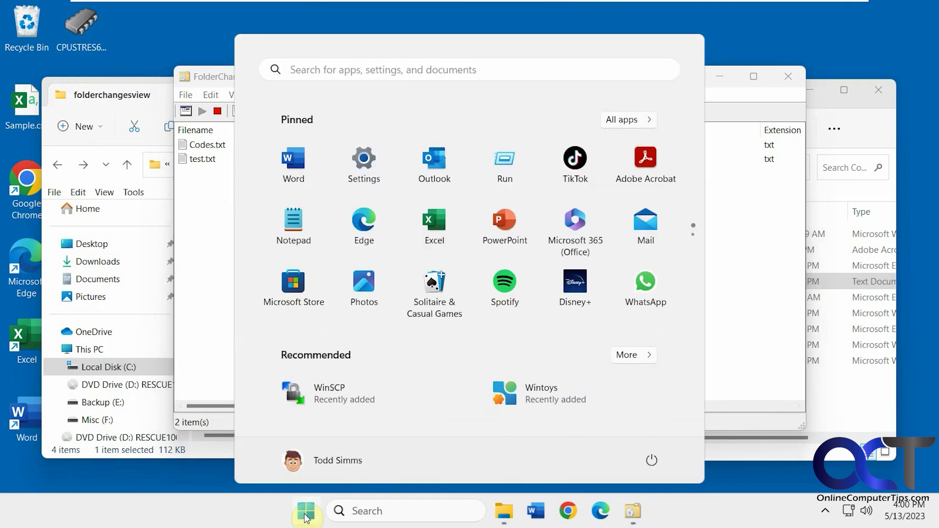
# - Switch to the second user and add a line to Codes in Confidential Files
pyautogui.click(325, 460)
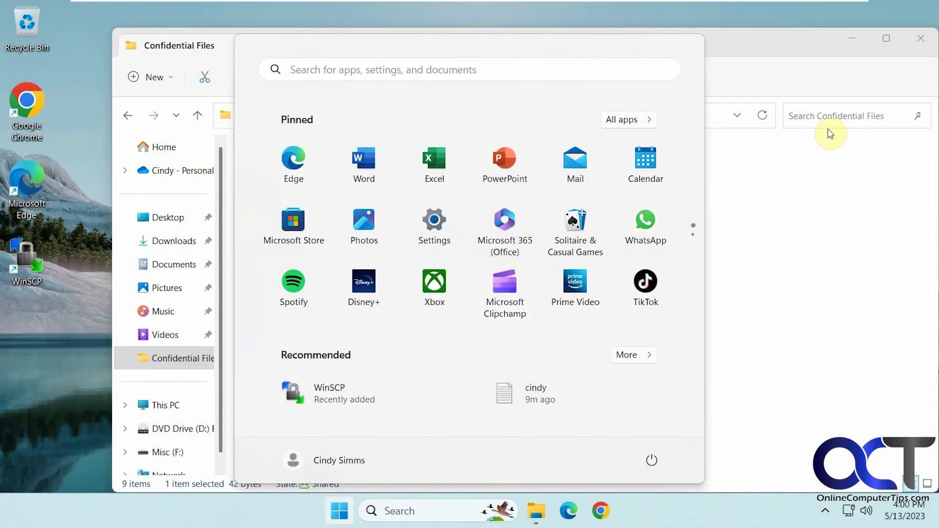
pyautogui.click(806, 218)
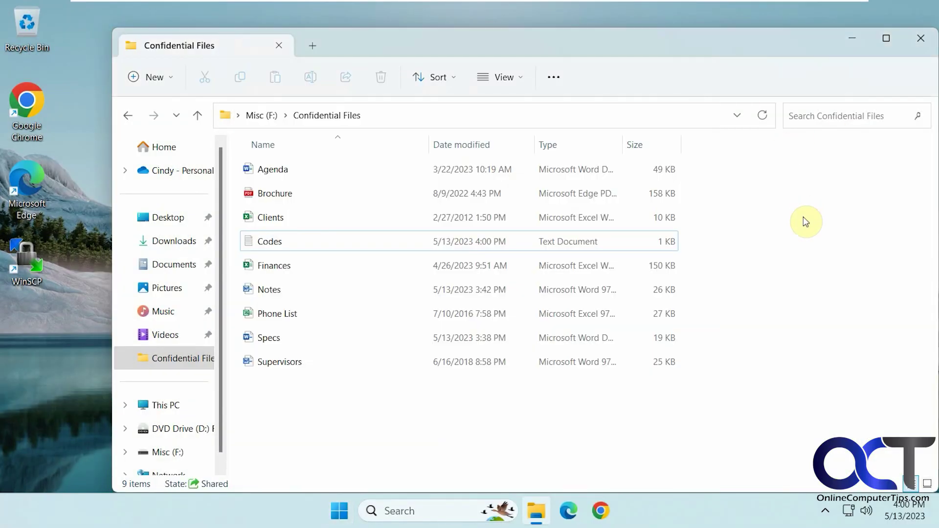
pyautogui.doubleClick(279, 243)
pyautogui.click(66, 142)
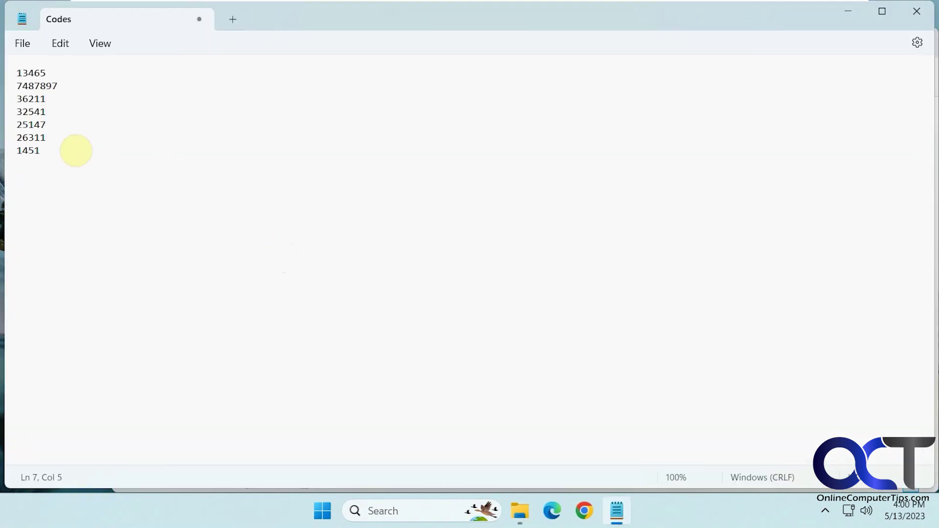
pyautogui.click(916, 11)
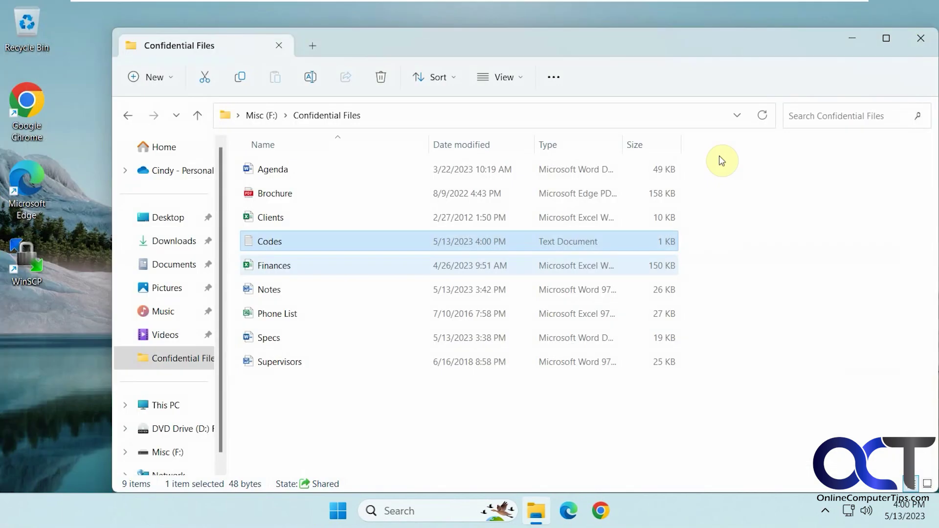
# - Create a new text document, name it, and type 'adfsdf' into it
pyautogui.rightClick(346, 433)
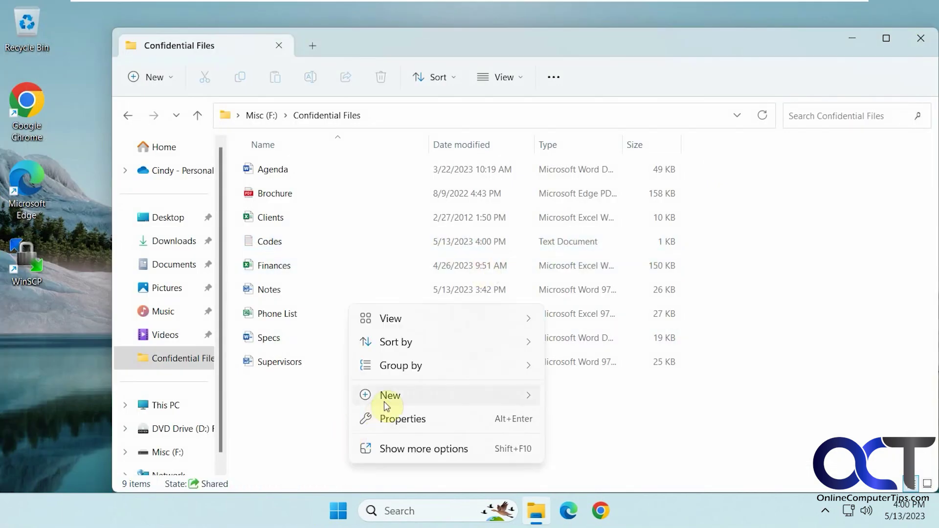
pyautogui.moveTo(390, 398)
pyautogui.click(595, 348)
pyautogui.write('Cindy')
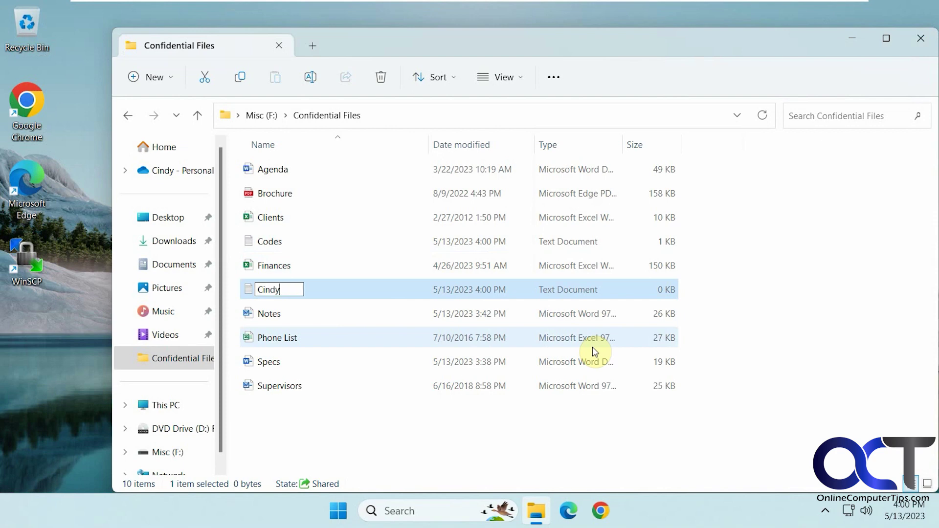
pyautogui.press('Return')
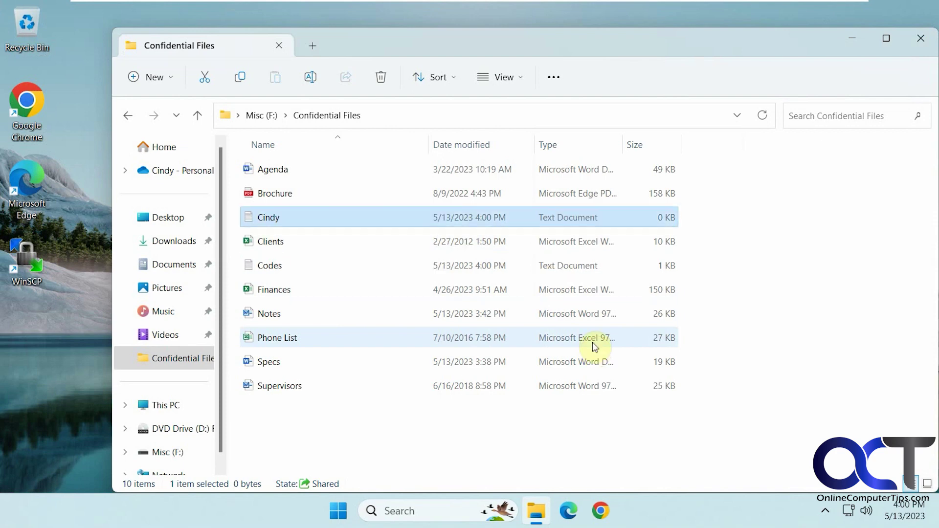
pyautogui.press('Return')
pyautogui.write('adfsdf')
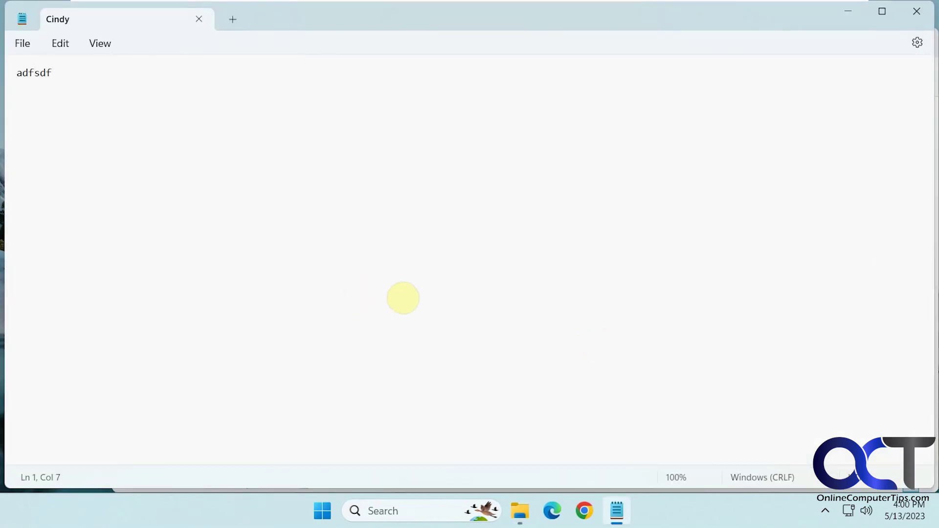
pyautogui.click(917, 11)
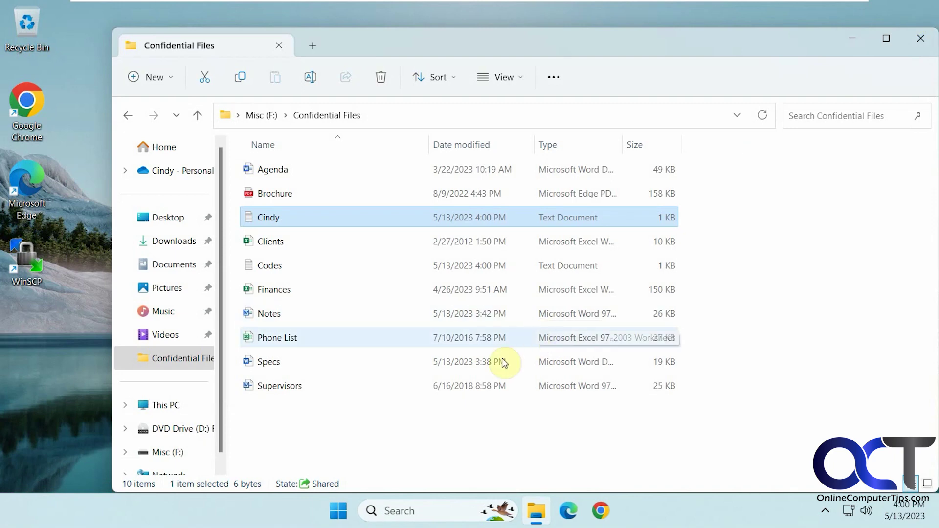
# - Delete the Notes file and switch back to the original account's FolderChangesView
pyautogui.click(272, 316)
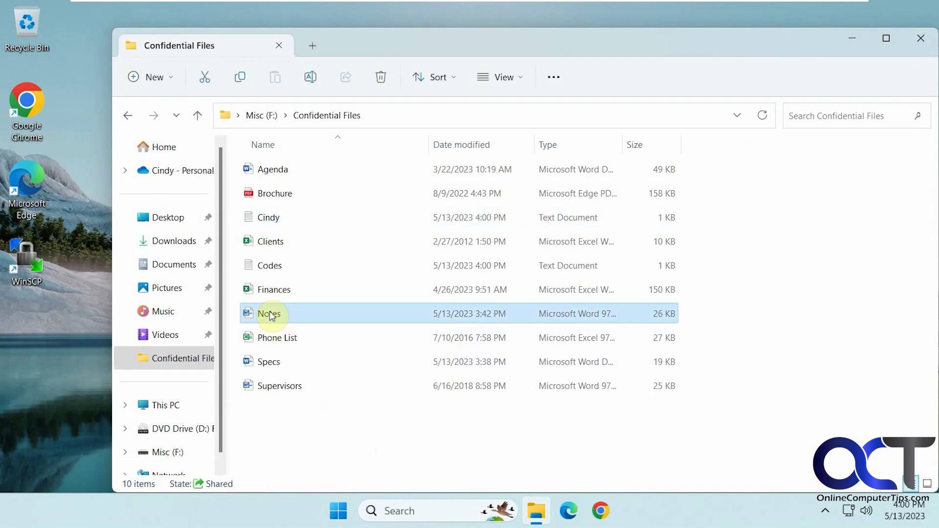
pyautogui.press('Delete')
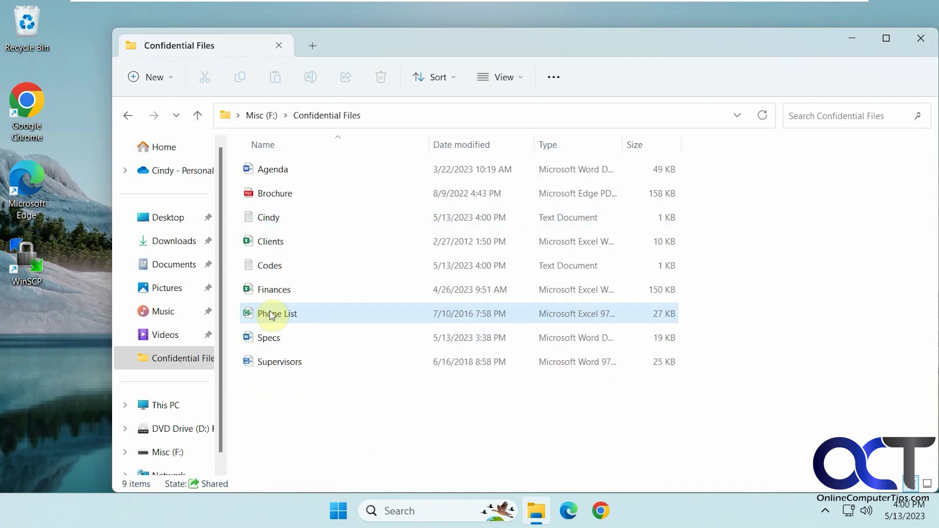
pyautogui.click(339, 511)
pyautogui.click(345, 470)
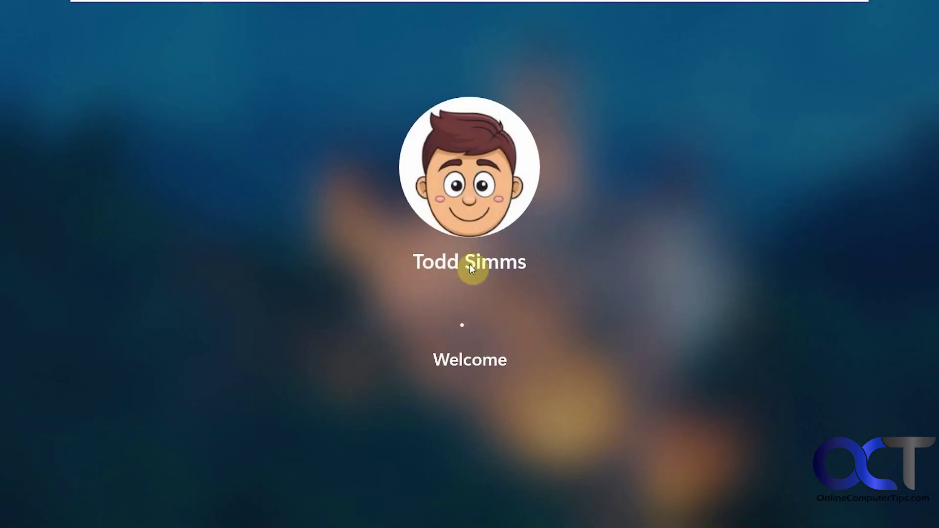
pyautogui.click(720, 308)
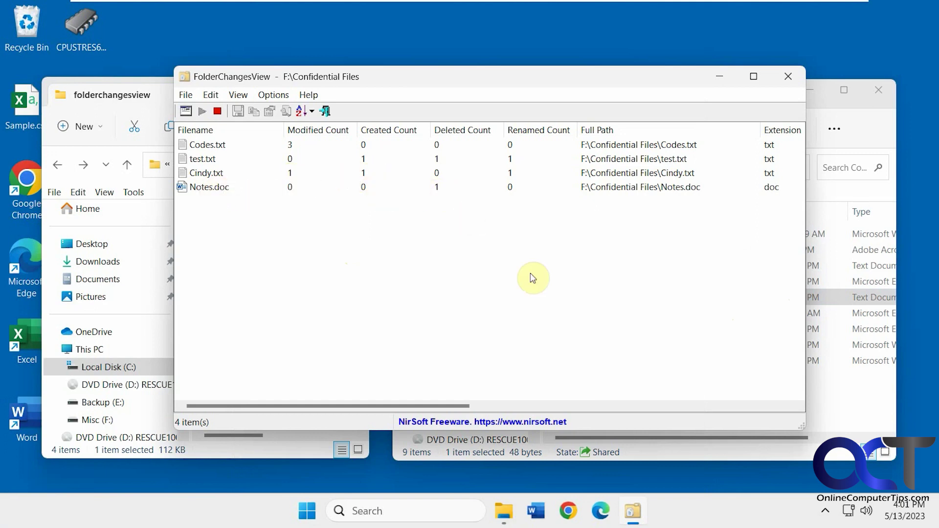
# - Compare File Owner and event time columns for the second user's new file and Codes.txt
pyautogui.moveTo(454, 406); pyautogui.dragTo(568, 395)
pyautogui.click(618, 173)
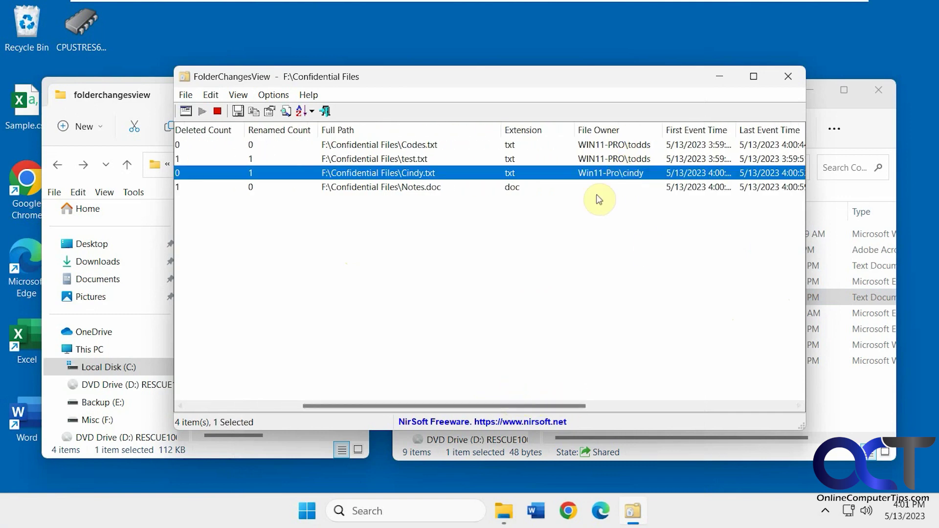
pyautogui.moveTo(492, 409); pyautogui.dragTo(361, 407)
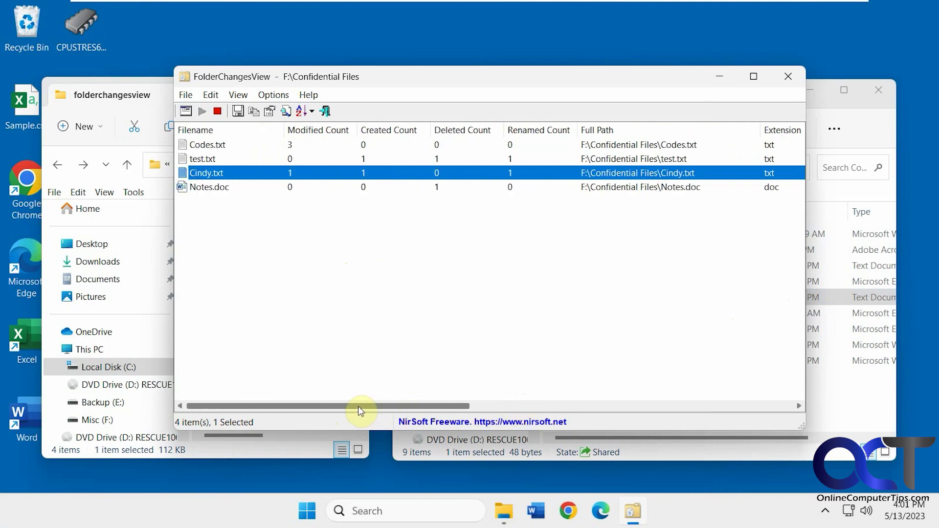
pyautogui.click(242, 146)
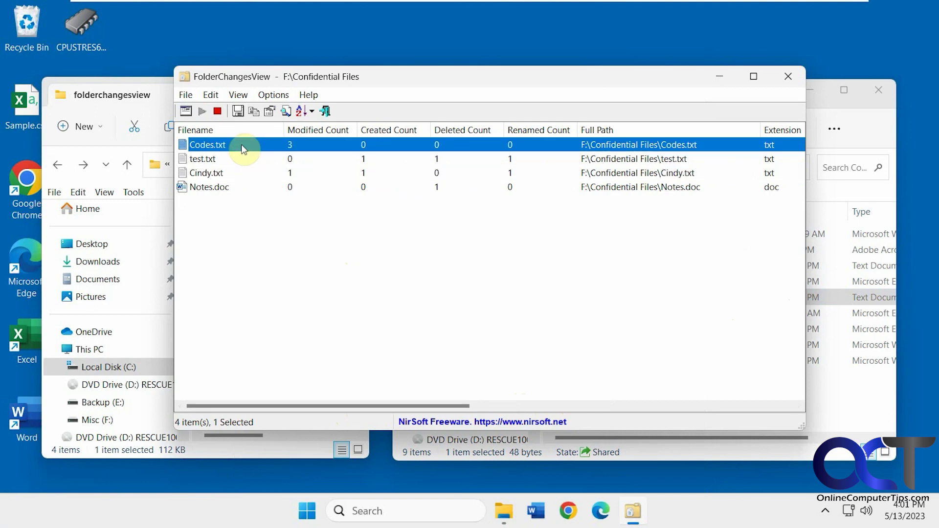
pyautogui.moveTo(405, 410); pyautogui.dragTo(555, 412)
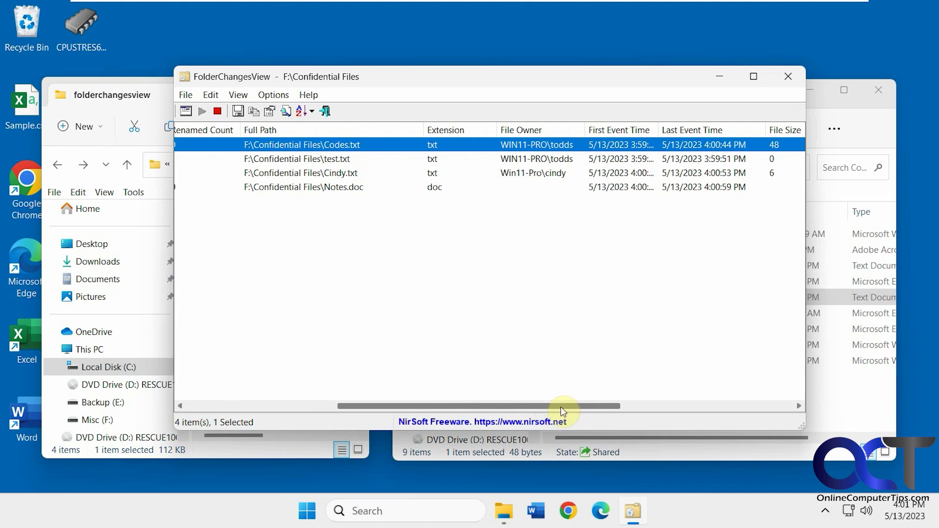
pyautogui.moveTo(546, 407); pyautogui.dragTo(331, 411)
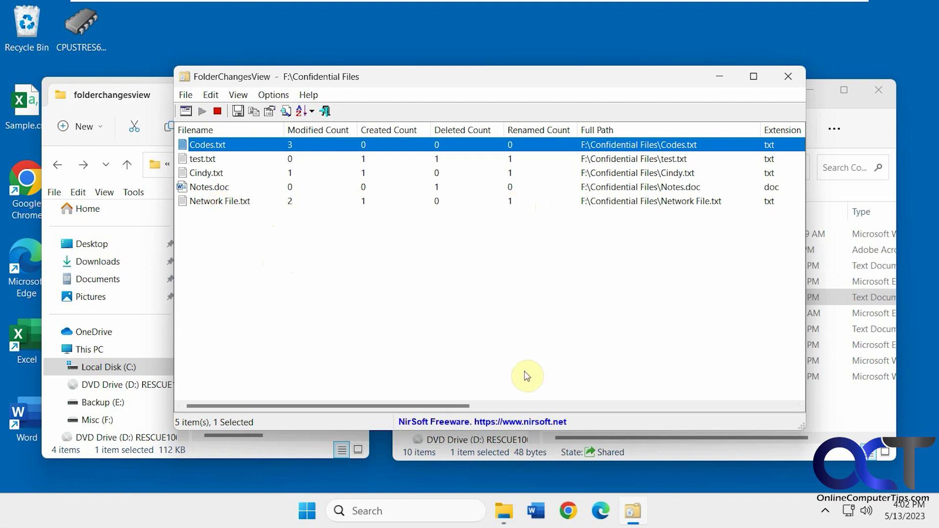
# - Select Network File.txt and scroll across its owner, time and size columns
pyautogui.moveTo(463, 405); pyautogui.dragTo(626, 404)
pyautogui.click(504, 201)
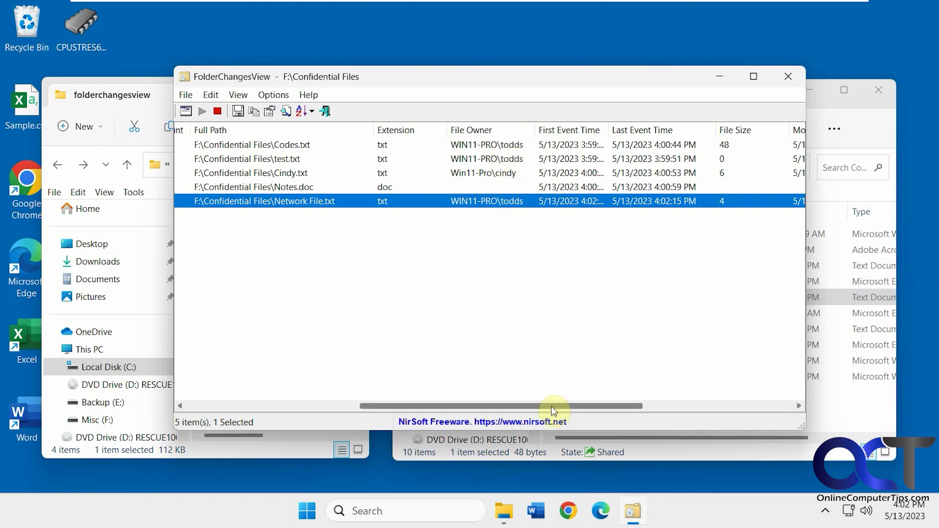
pyautogui.moveTo(550, 406); pyautogui.dragTo(279, 367)
# - Save all five log entries over test.txt on the Desktop, then minimize FolderChangesView
pyautogui.click(186, 95)
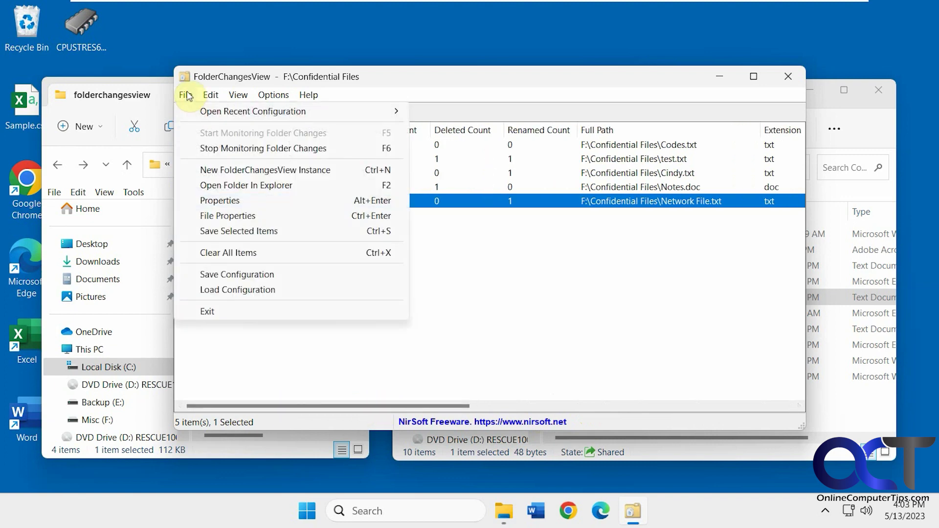
pyautogui.click(489, 274)
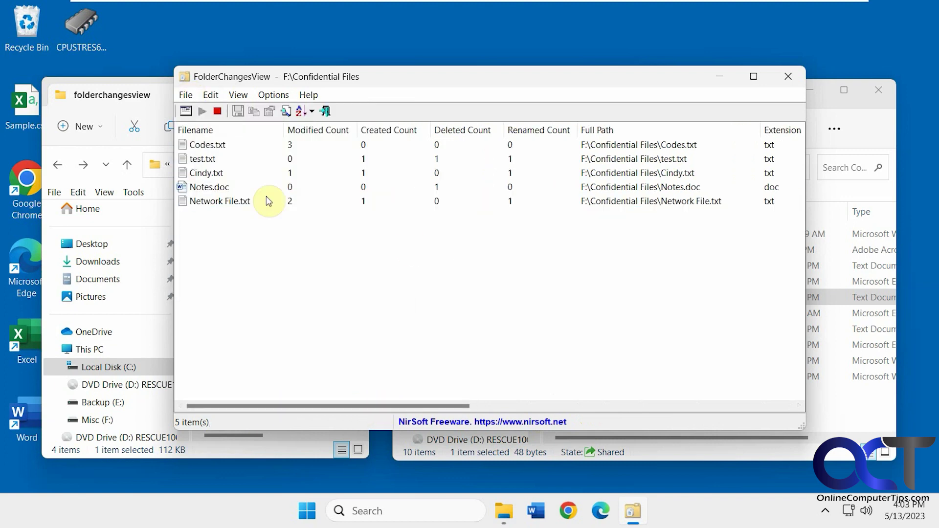
pyautogui.click(221, 204)
pyautogui.keyDown('shift'); pyautogui.click(204, 145); pyautogui.keyUp('shift')
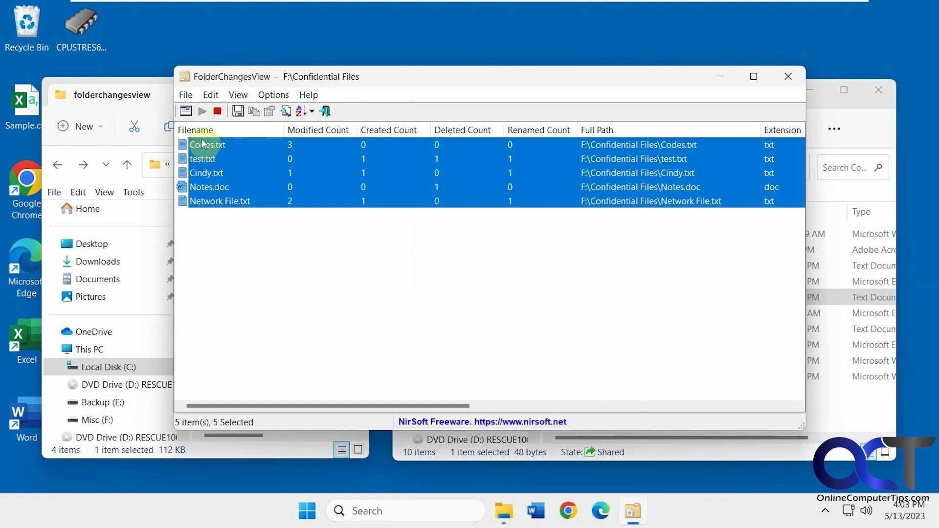
pyautogui.click(185, 95)
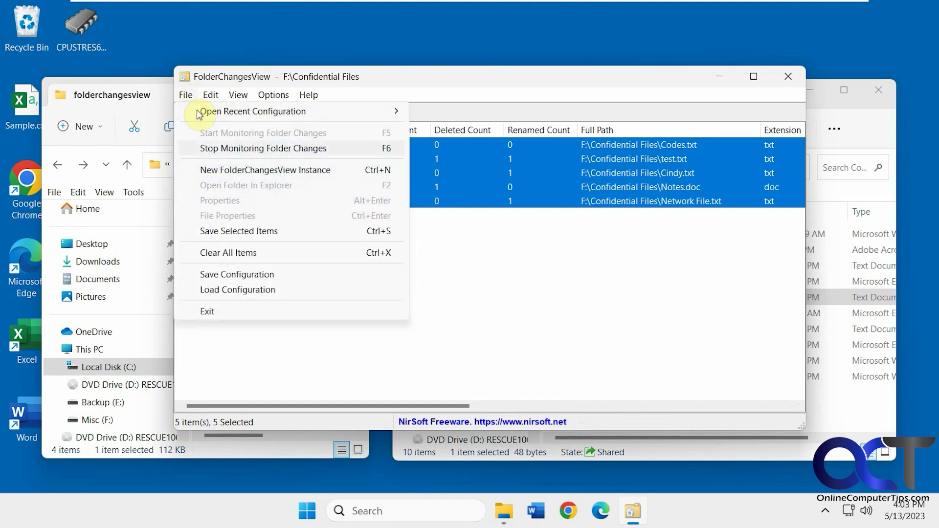
pyautogui.click(242, 231)
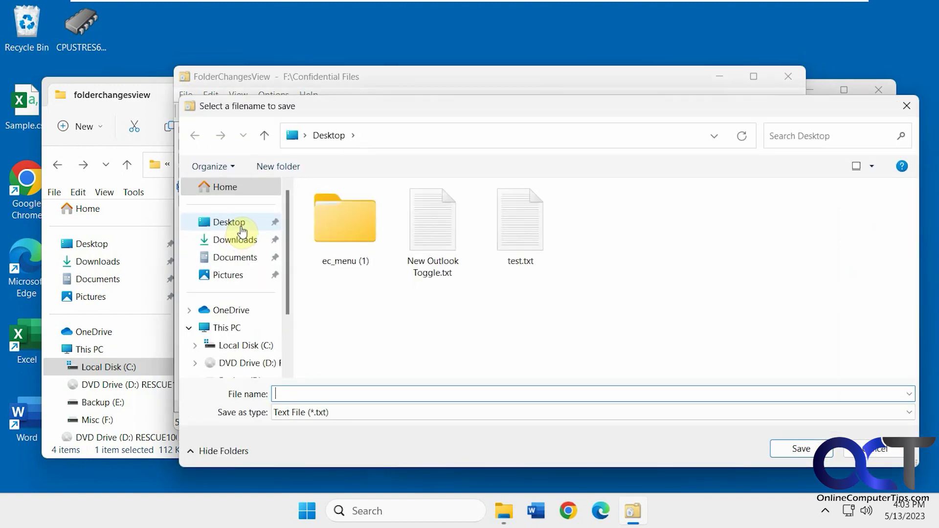
pyautogui.doubleClick(518, 251)
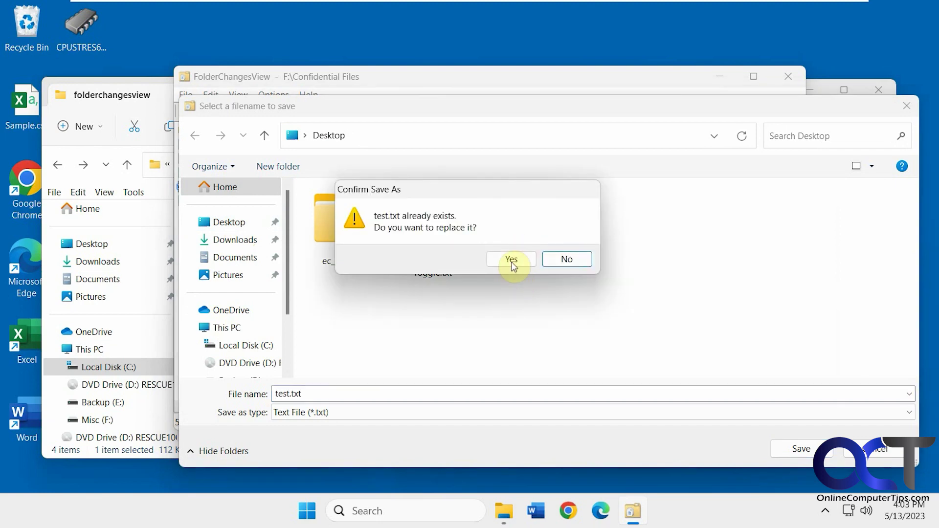
pyautogui.click(512, 262)
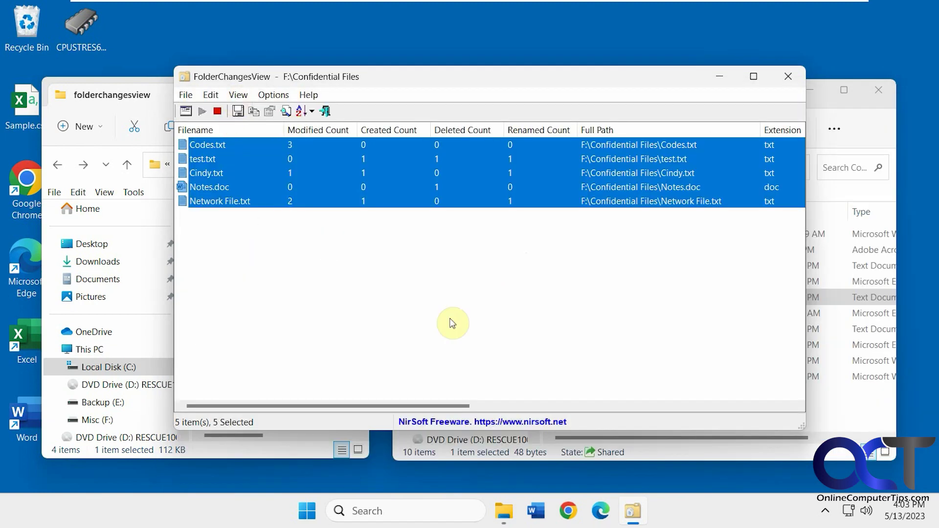
pyautogui.click(718, 78)
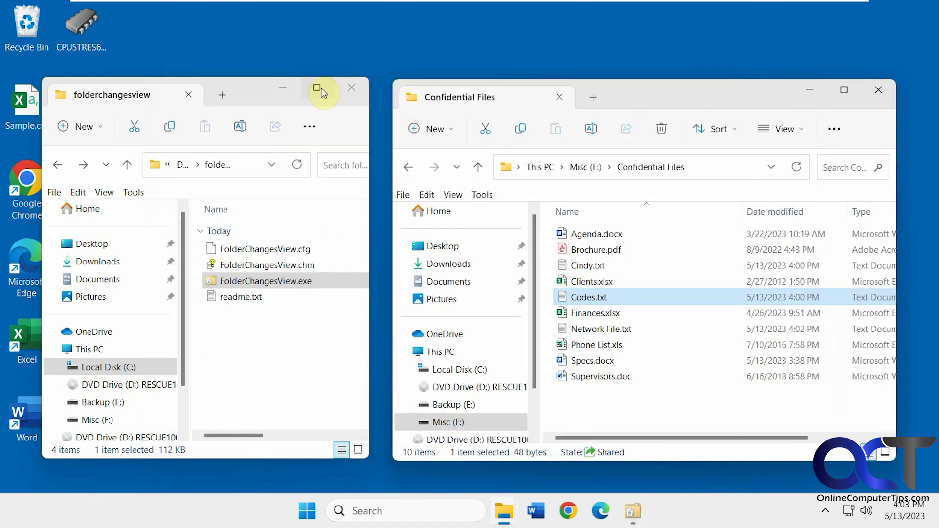
# - Read the exported test.txt report in Notepad, close it and restore FolderChangesView
pyautogui.click(285, 92)
pyautogui.doubleClick(145, 265)
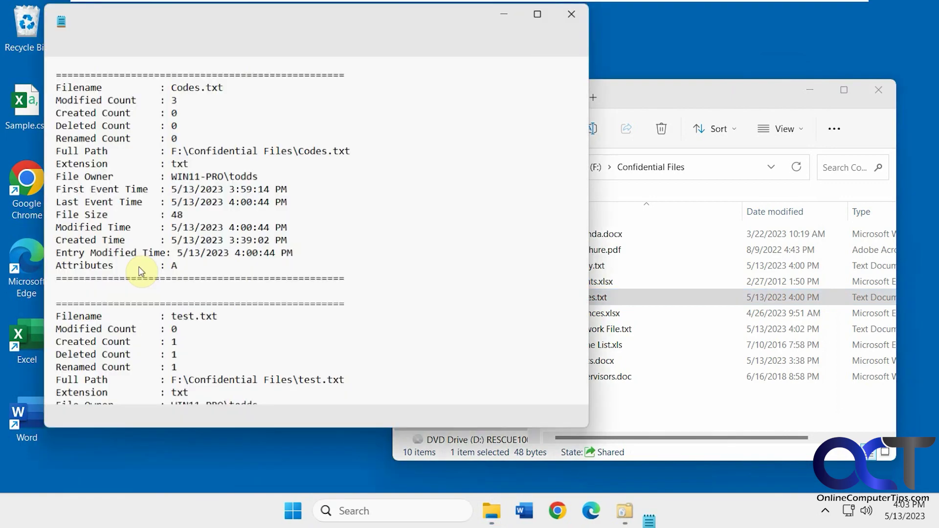
pyautogui.scroll(-12, 298, 238)
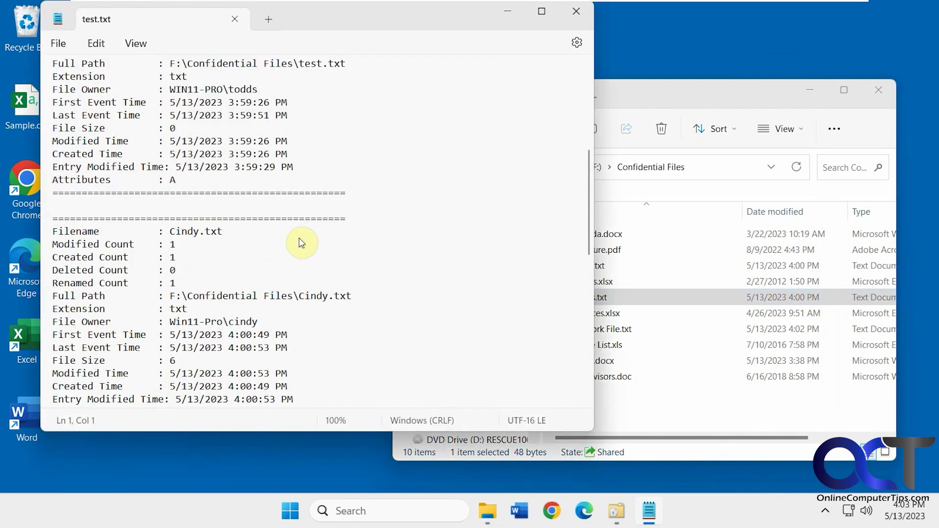
pyautogui.scroll(-10, 298, 238)
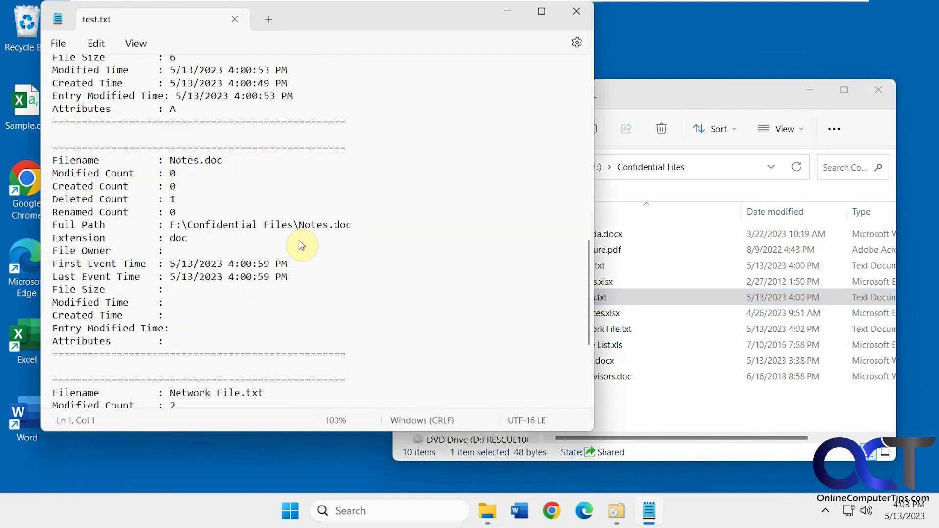
pyautogui.click(576, 11)
pyautogui.click(631, 511)
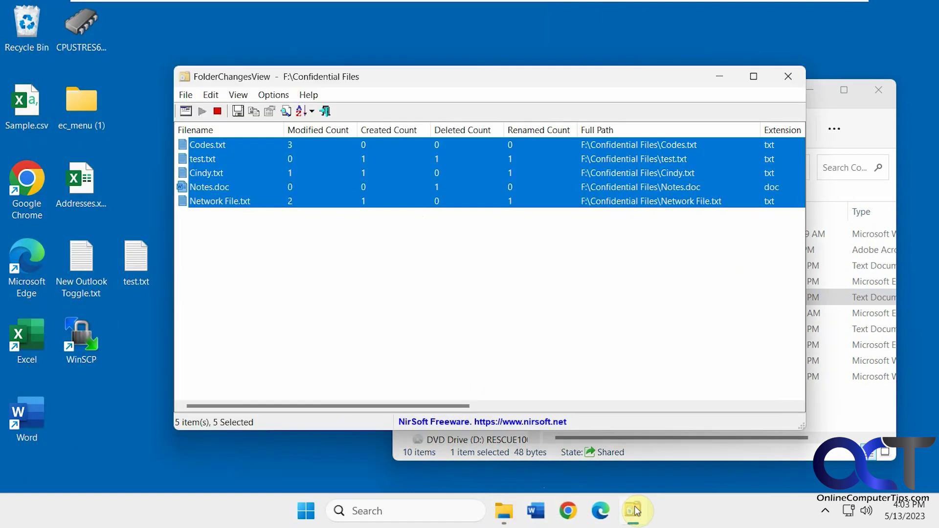
# - Select all five logged file rows in the change list
pyautogui.click(277, 273)
pyautogui.click(185, 95)
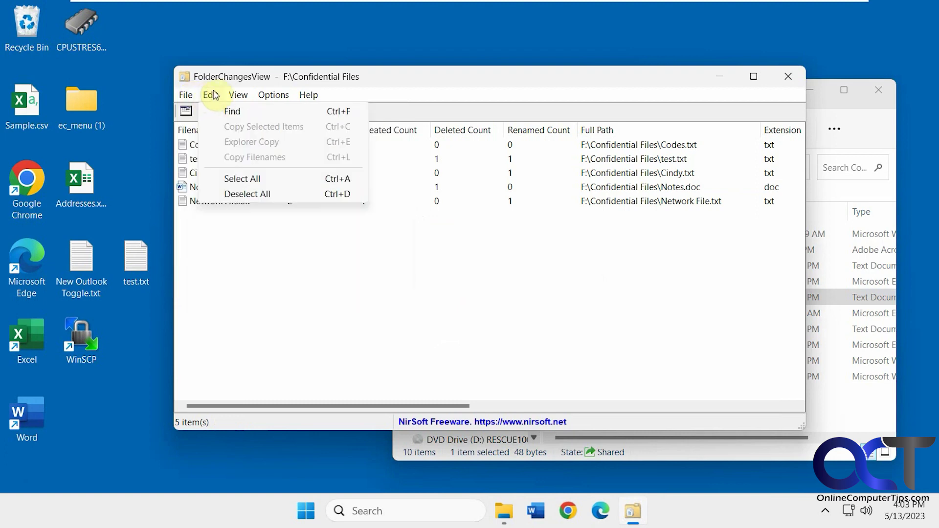
pyautogui.moveTo(233, 96)
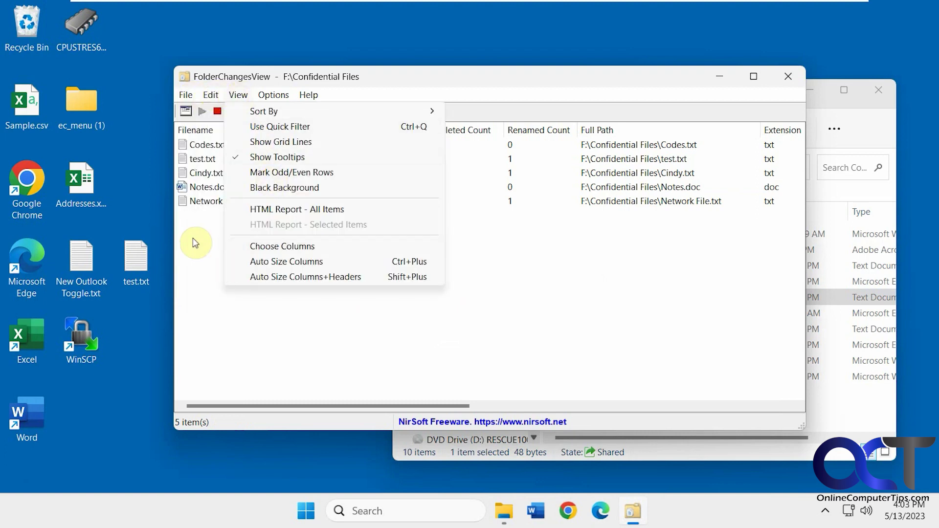
pyautogui.click(203, 205)
pyautogui.keyDown('shift'); pyautogui.click(208, 144); pyautogui.keyUp('shift')
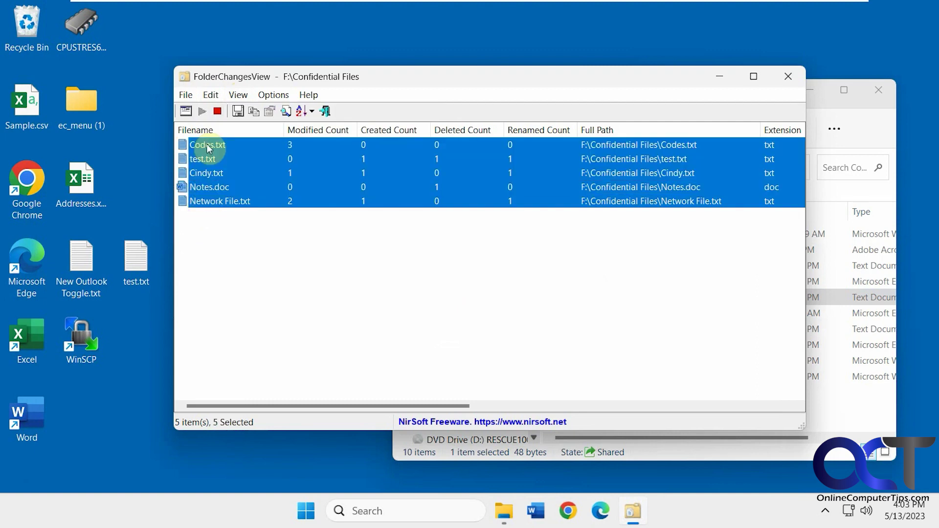
# - Generate an HTML report of all items, scroll through it in Chrome, then close it
pyautogui.click(238, 95)
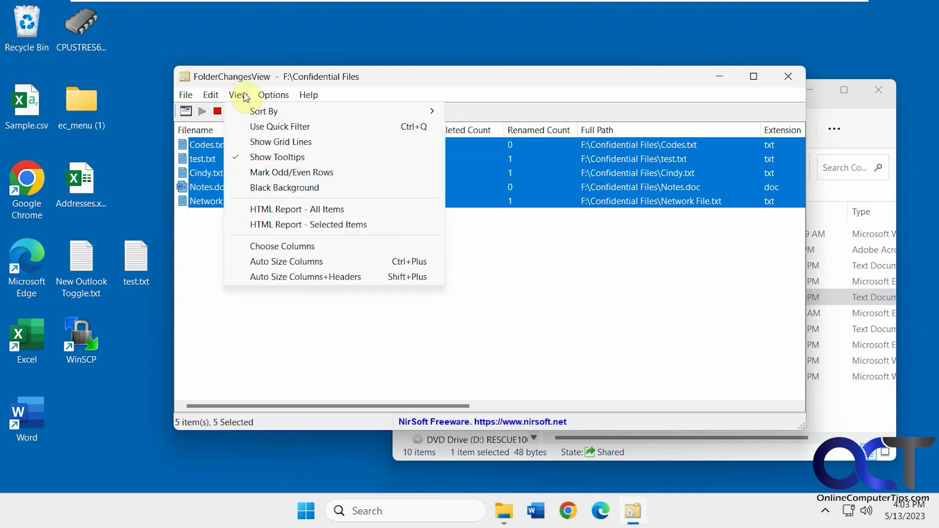
pyautogui.click(280, 210)
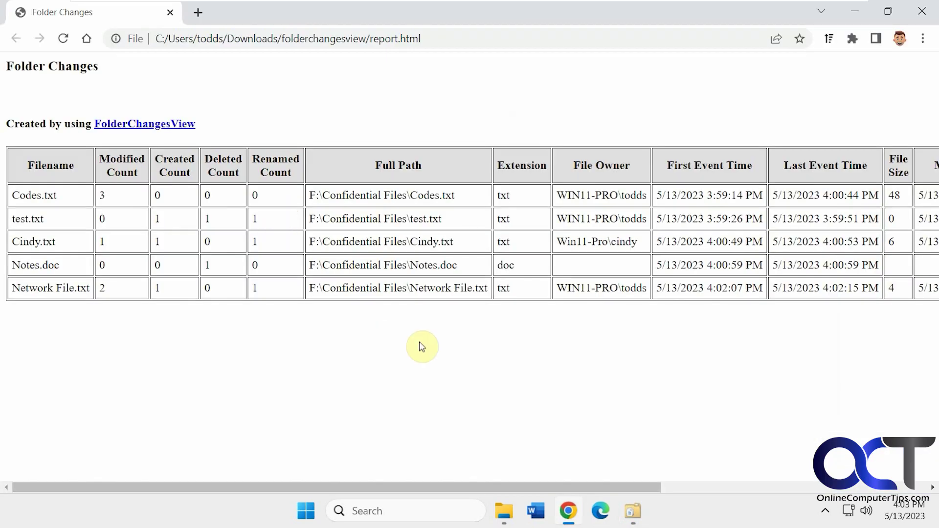
pyautogui.moveTo(636, 488)
pyautogui.mouseDown()
pyautogui.moveTo(730, 483)
pyautogui.moveTo(640, 489)
pyautogui.mouseUp()
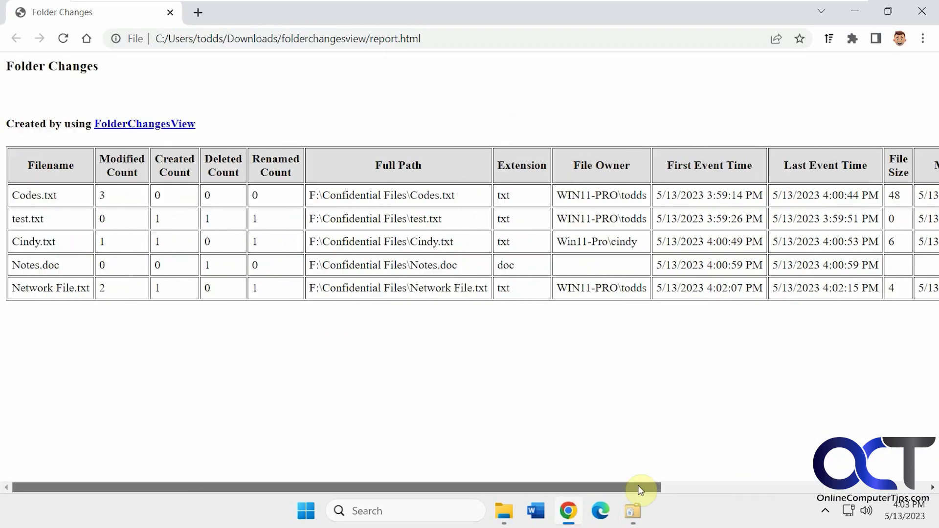
pyautogui.click(912, 18)
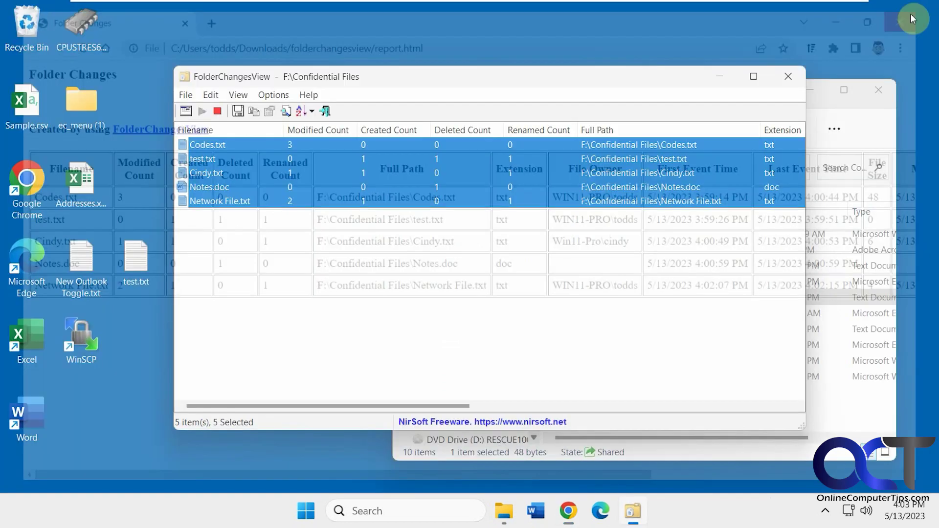
# - Look over the File and Edit menu commands
pyautogui.click(186, 95)
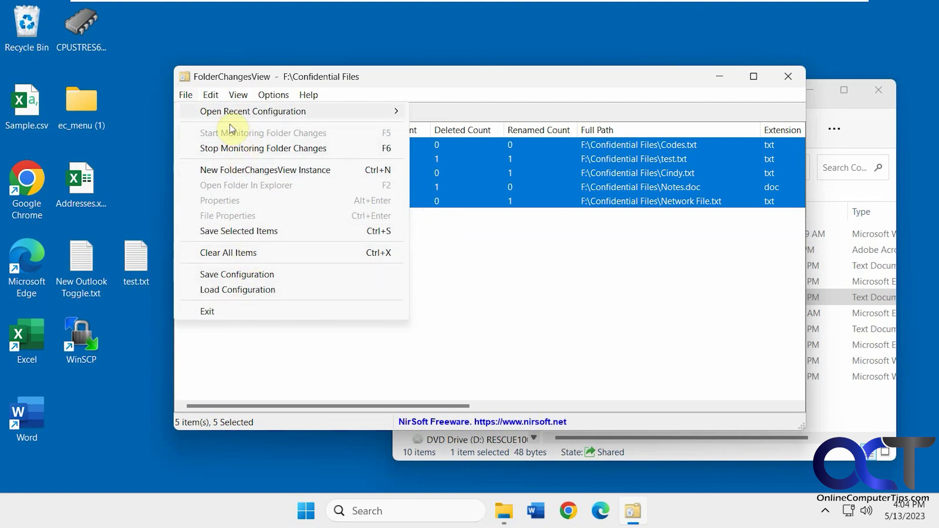
pyautogui.moveTo(228, 120)
pyautogui.moveTo(209, 99)
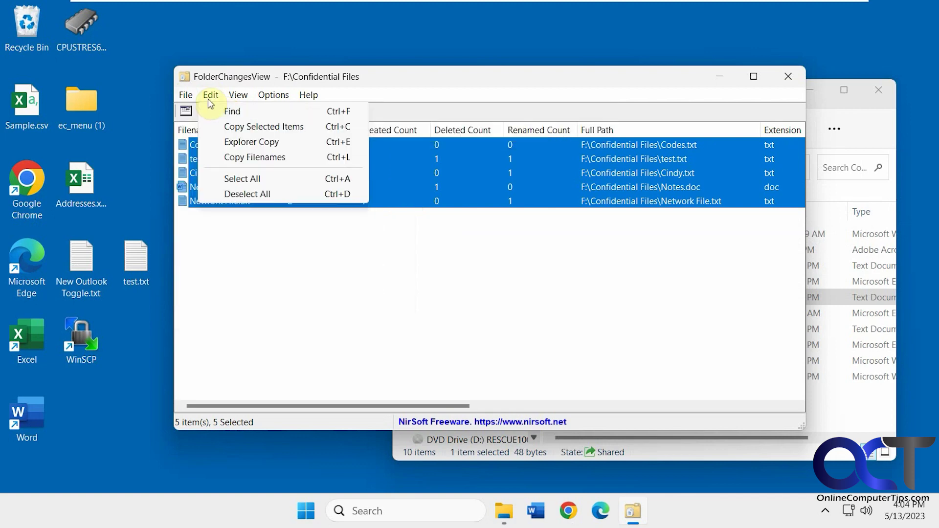
pyautogui.click(211, 96)
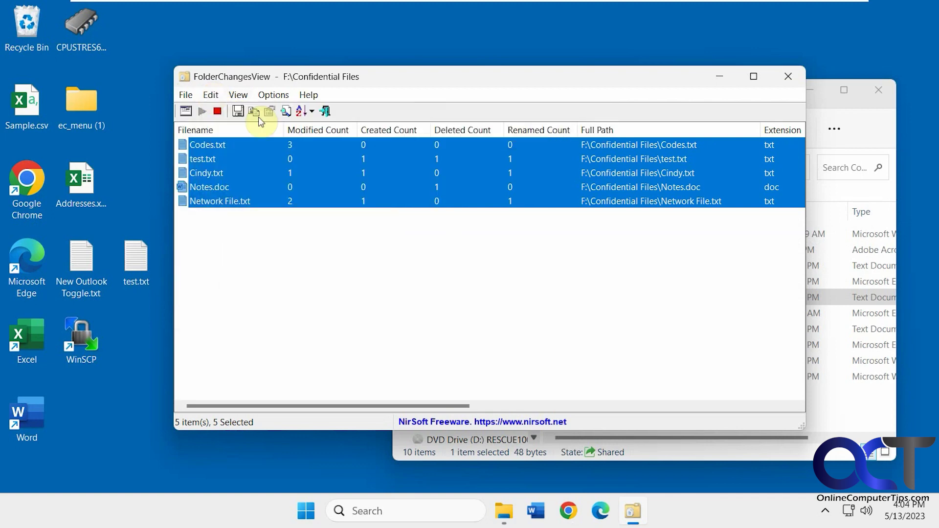
pyautogui.click(210, 94)
pyautogui.click(239, 142)
# - Explorer Copy only the Codes.txt file and paste it onto the desktop
pyautogui.click(262, 264)
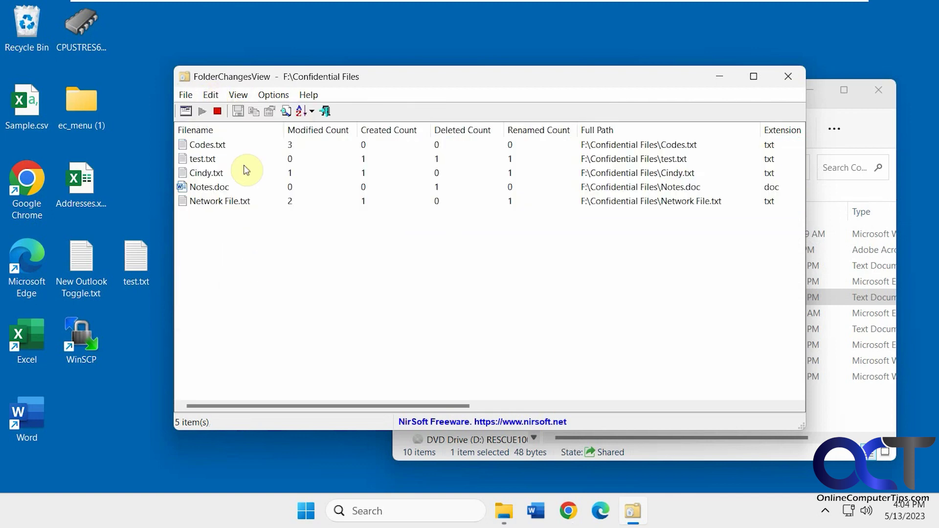
pyautogui.click(226, 144)
pyautogui.click(211, 95)
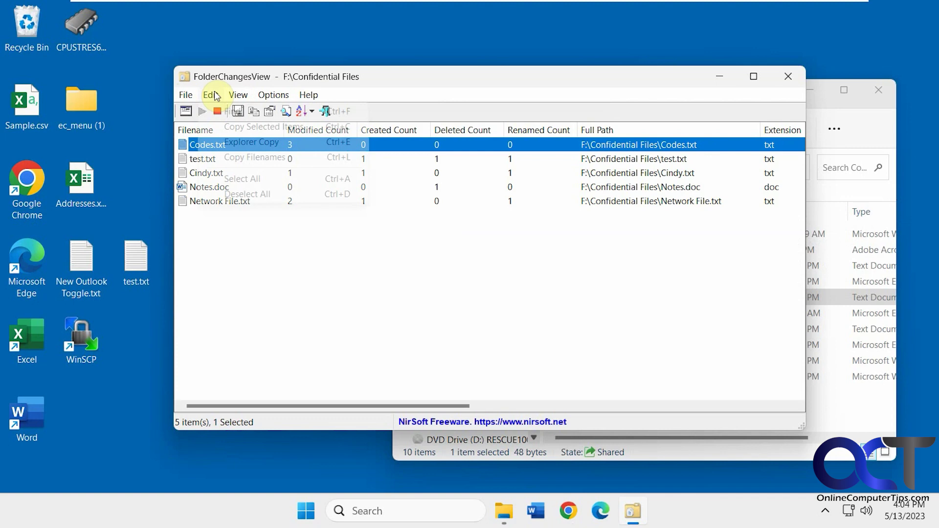
pyautogui.click(255, 142)
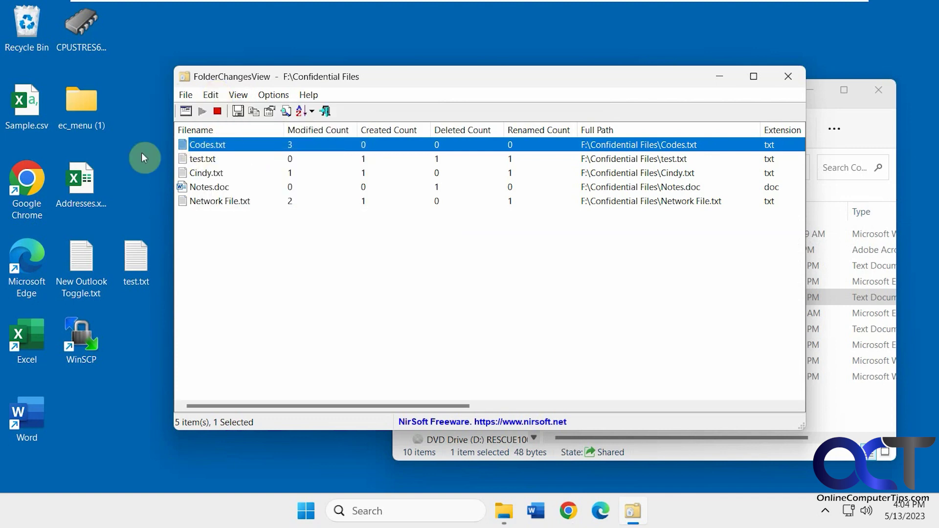
pyautogui.rightClick(128, 150)
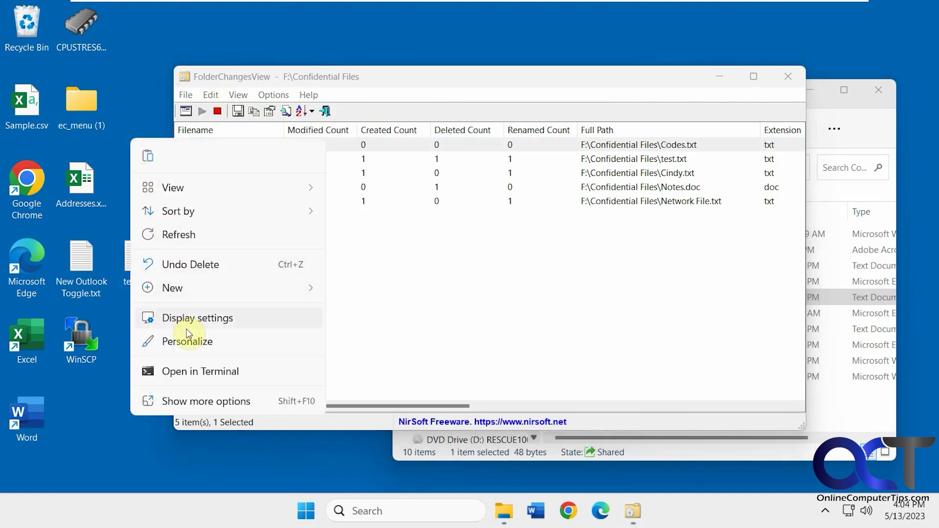
pyautogui.click(148, 155)
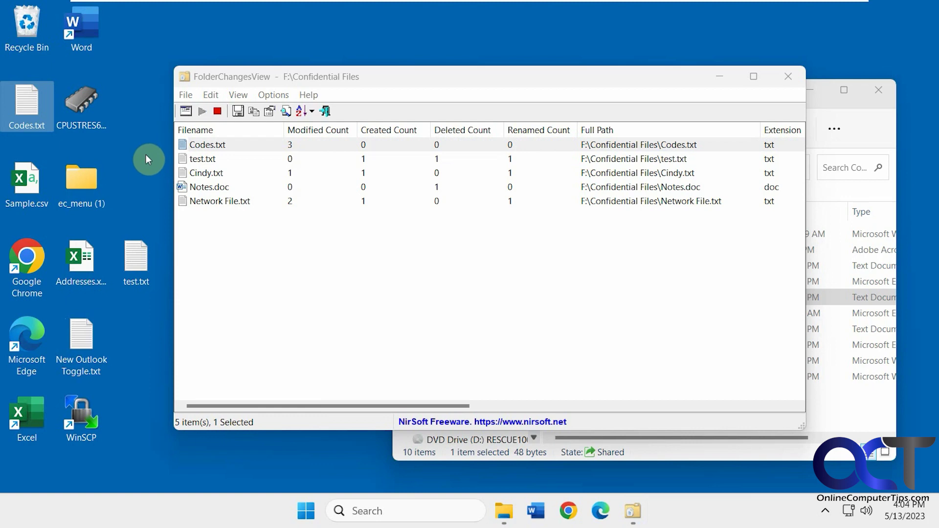
pyautogui.click(223, 145)
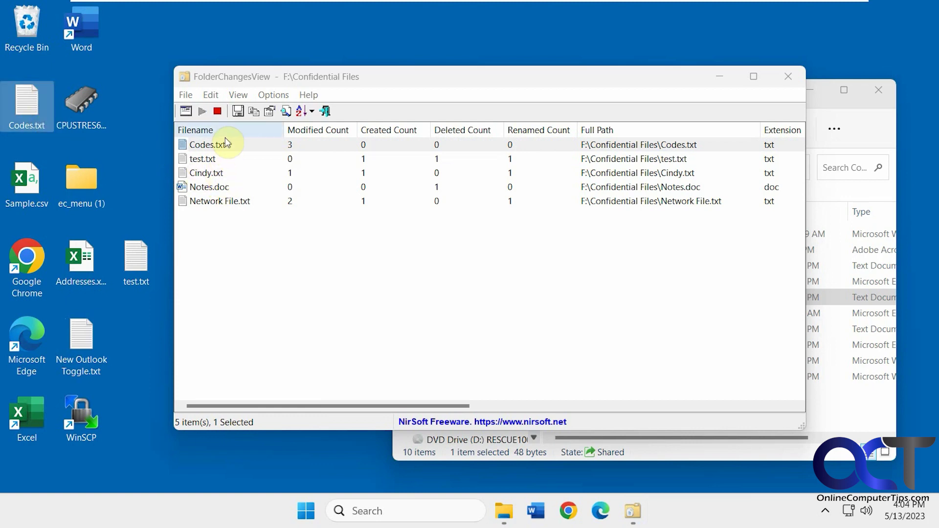
pyautogui.click(216, 96)
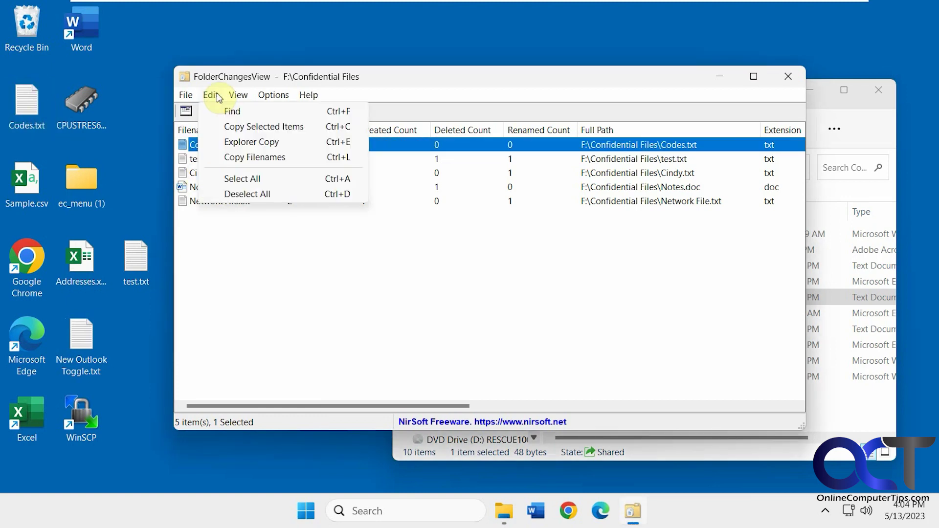
pyautogui.moveTo(243, 99)
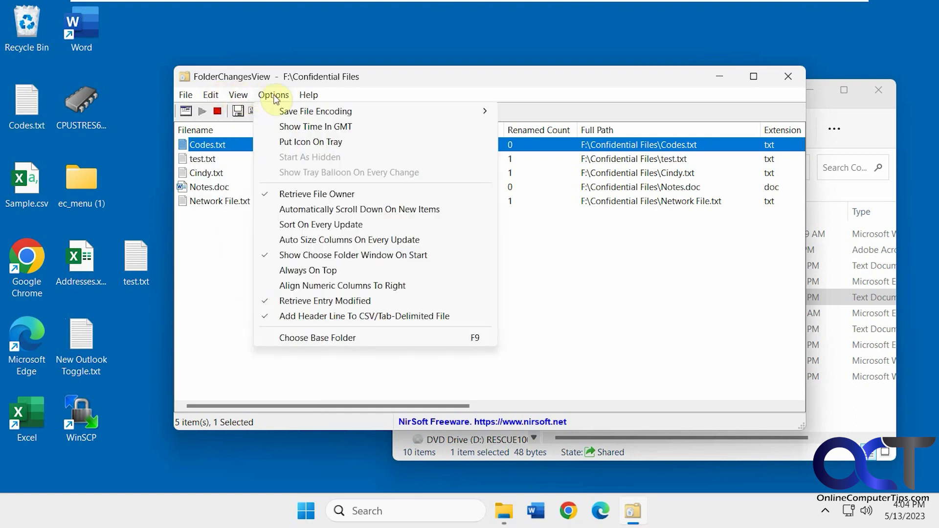
pyautogui.click(410, 406)
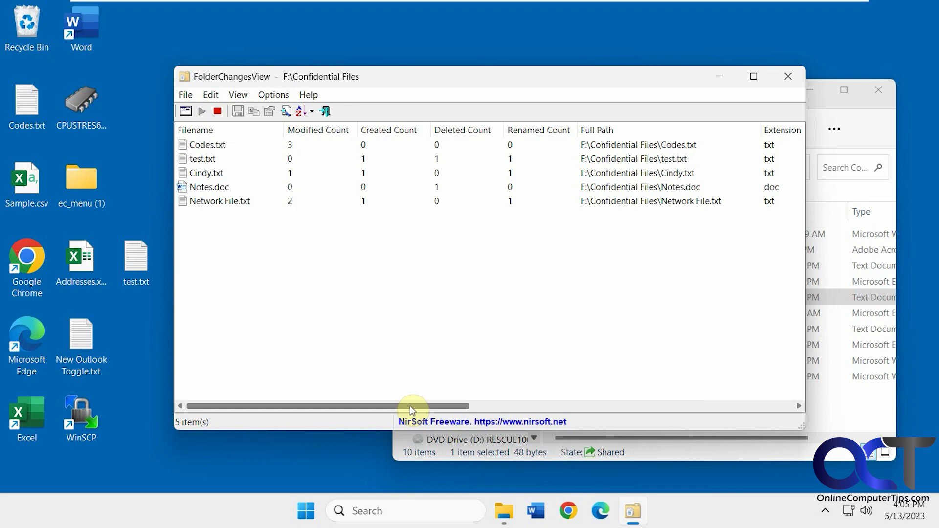
pyautogui.moveTo(409, 406); pyautogui.dragTo(504, 404)
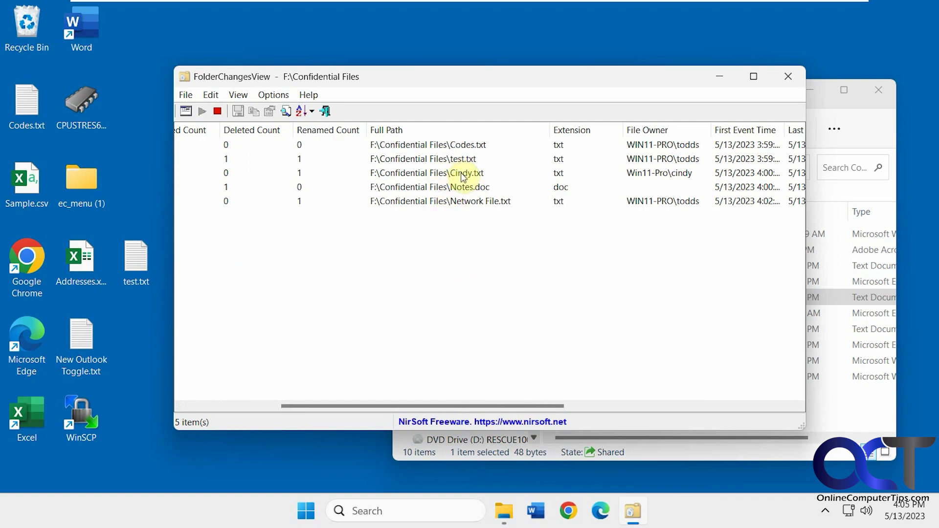
pyautogui.moveTo(535, 405); pyautogui.dragTo(409, 406)
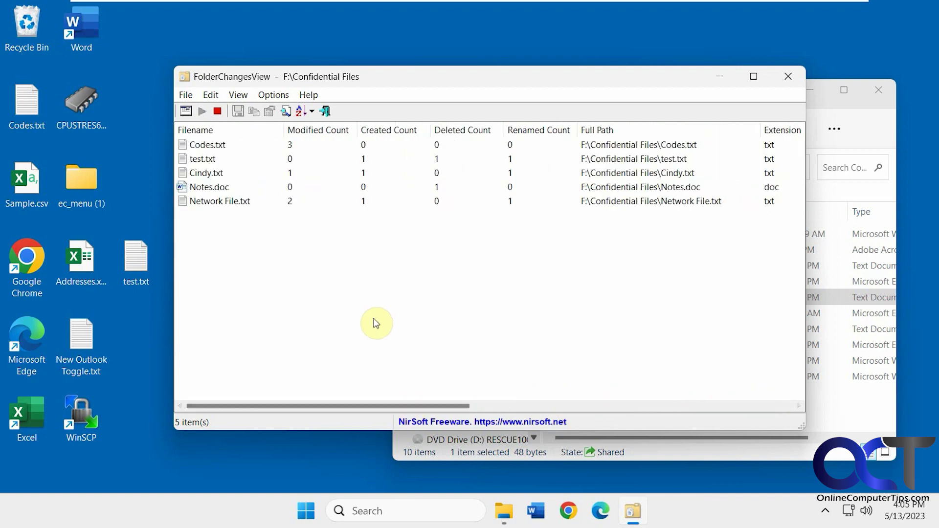